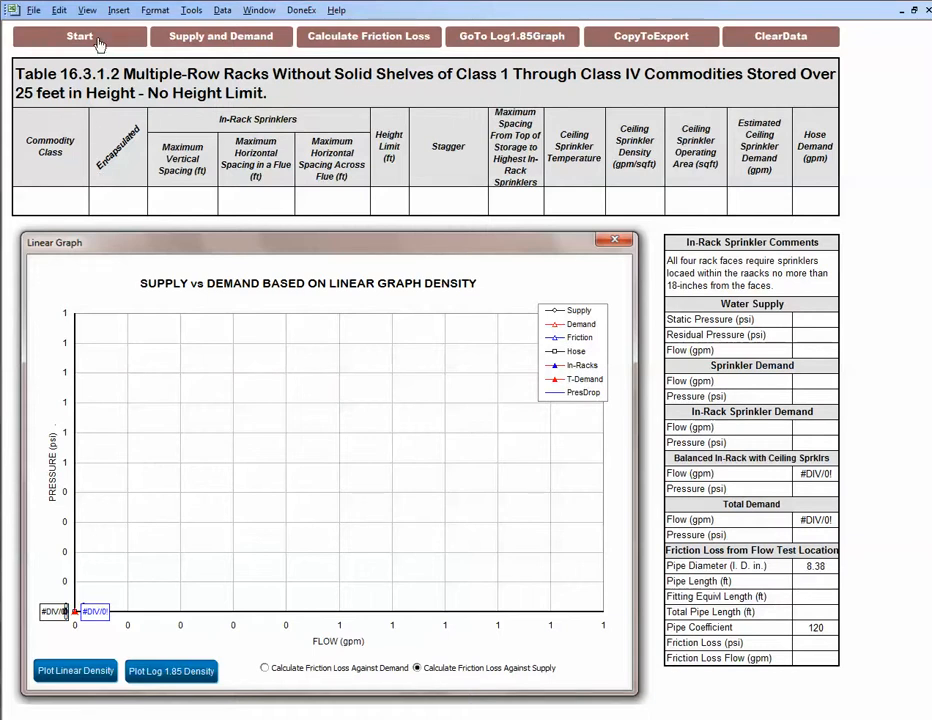
Step: Open the data selection form and choose the Class I, II, III & IV commodity category with non-encapsulated storage
left_click(80, 36)
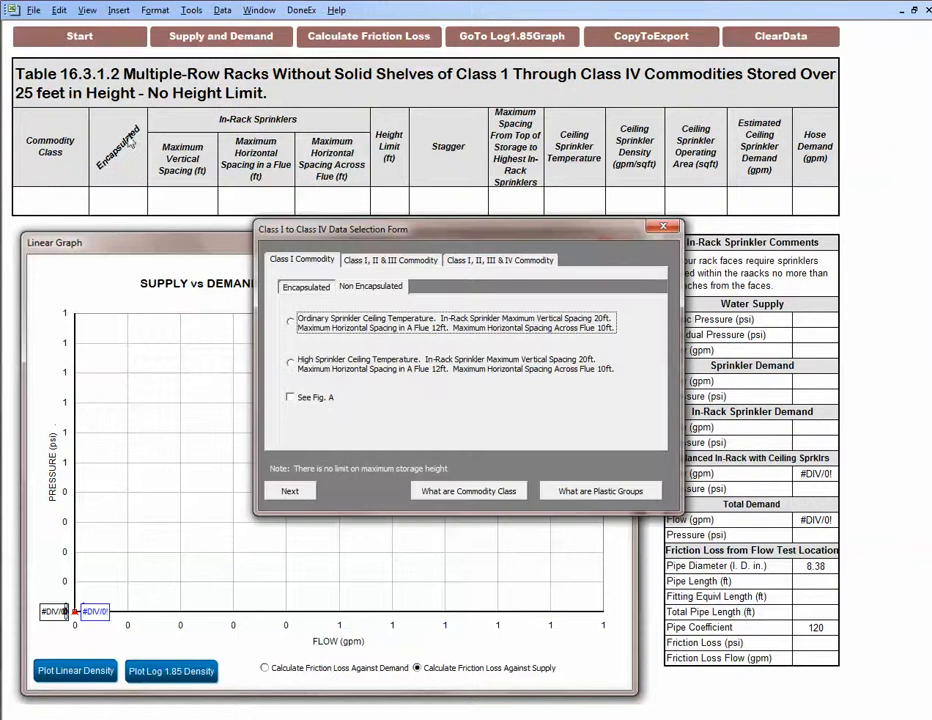
left_click(296, 262)
left_click(361, 262)
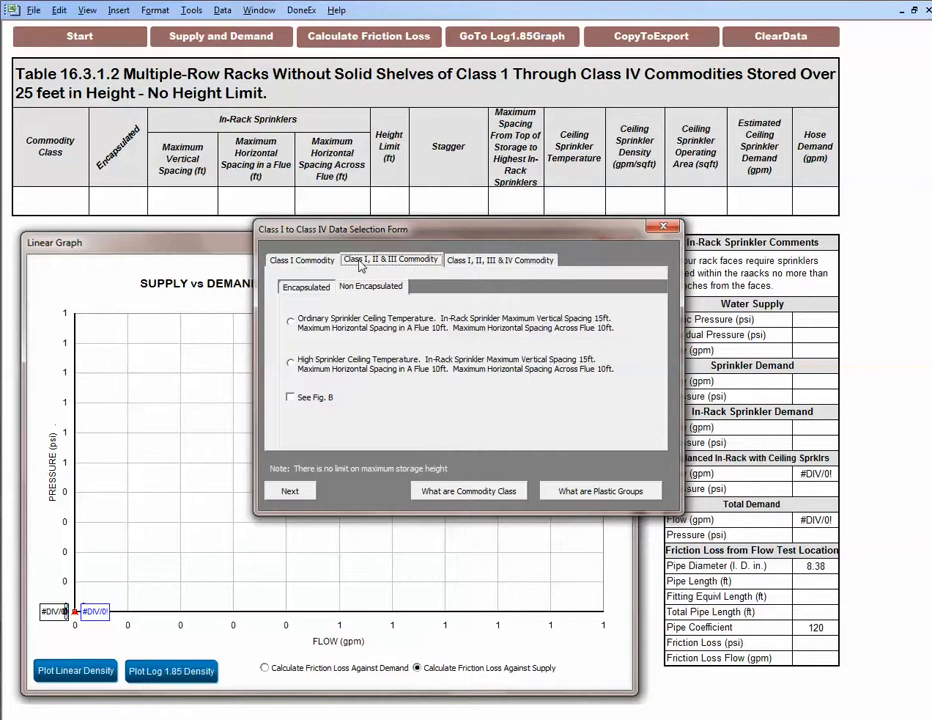
left_click(477, 262)
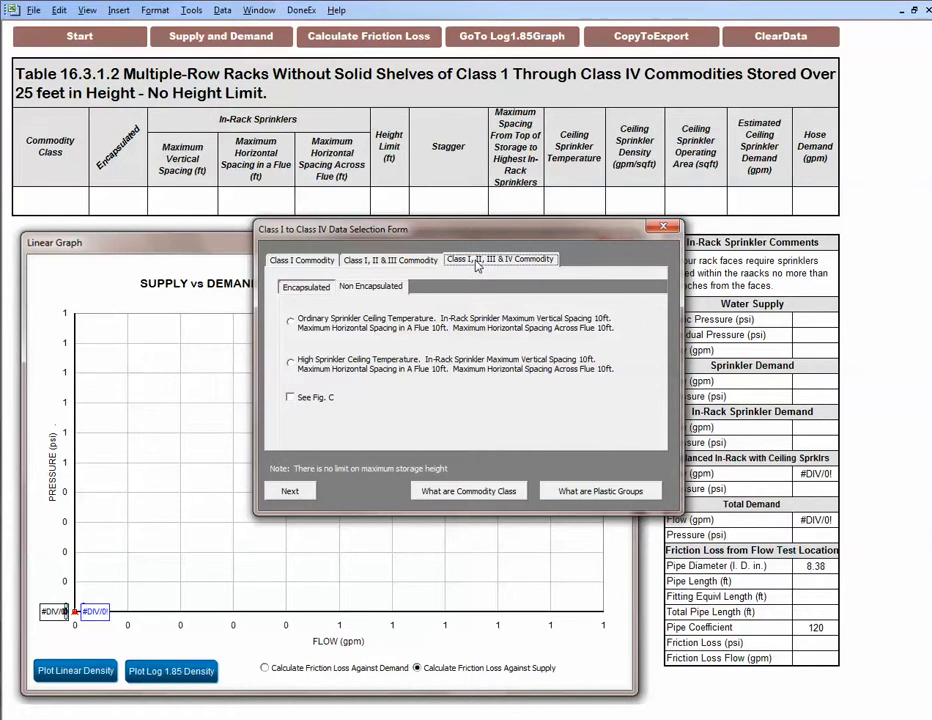
left_click(366, 288)
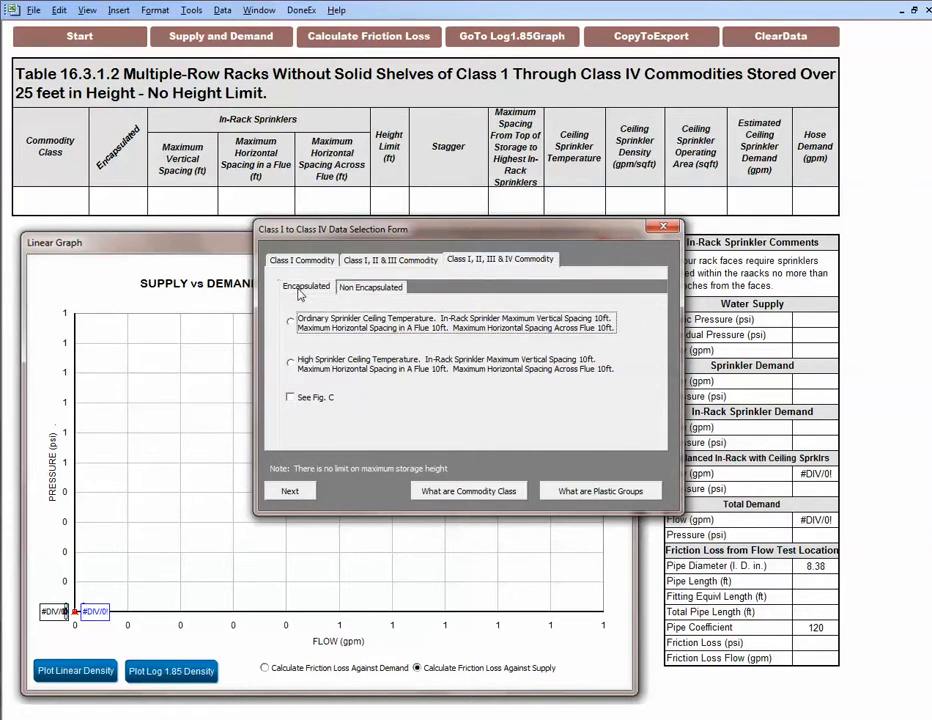
left_click(367, 287)
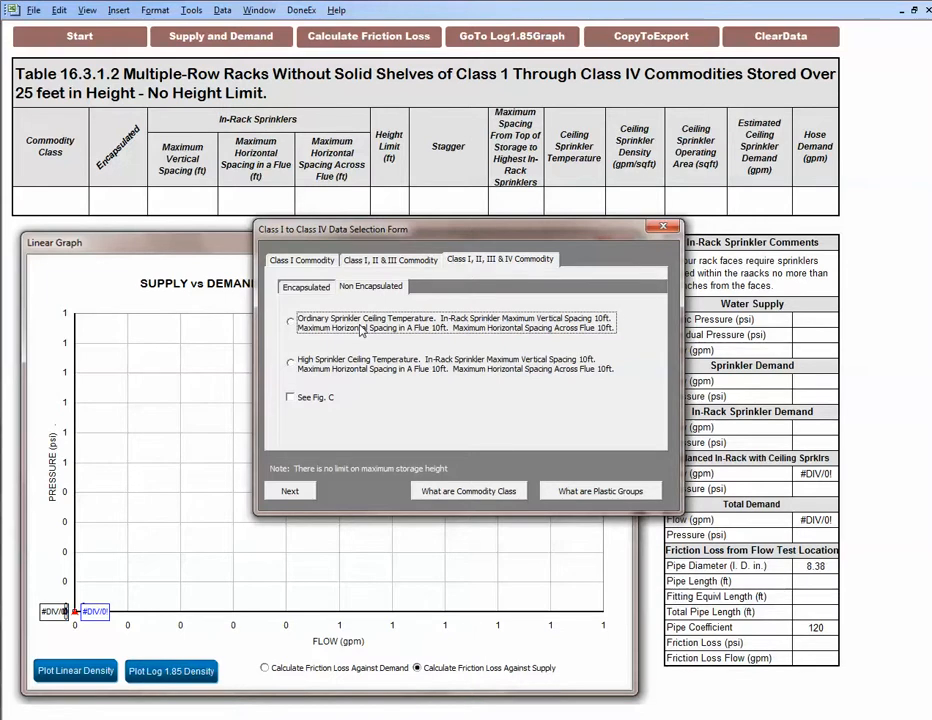
Step: Examine the Figure C sprinkler layout, read the commodity class definitions, and return to the data selection form
left_click(297, 403)
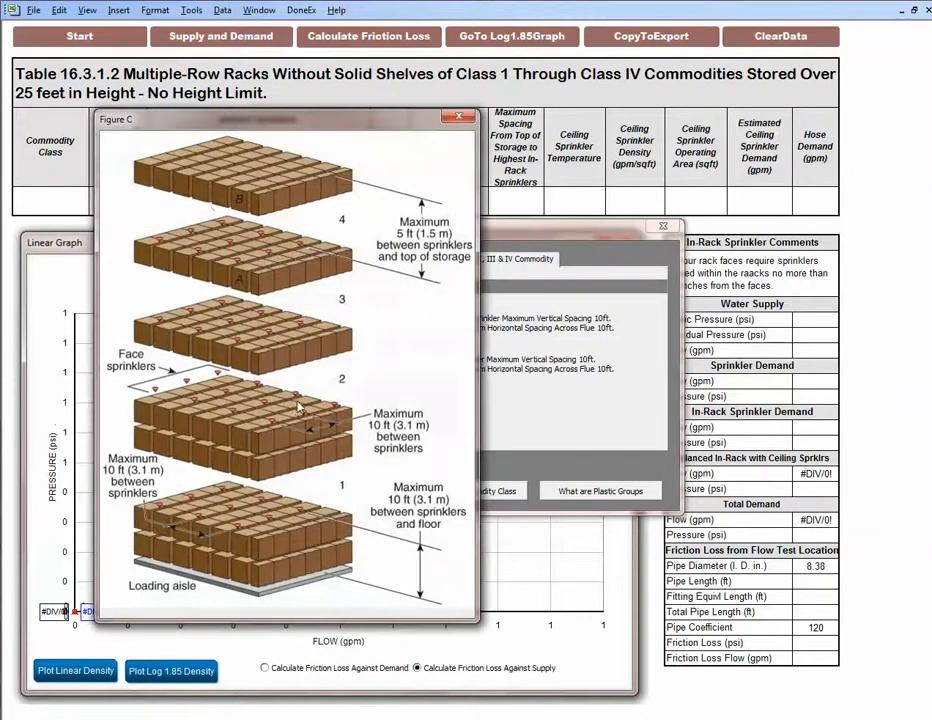
left_click(459, 120)
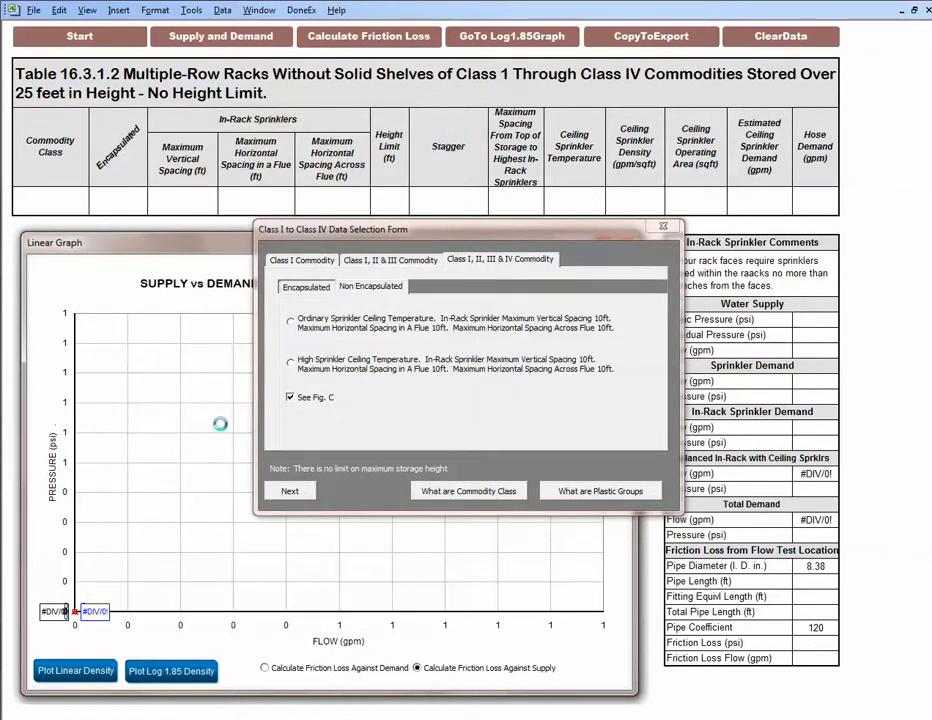
left_click(466, 491)
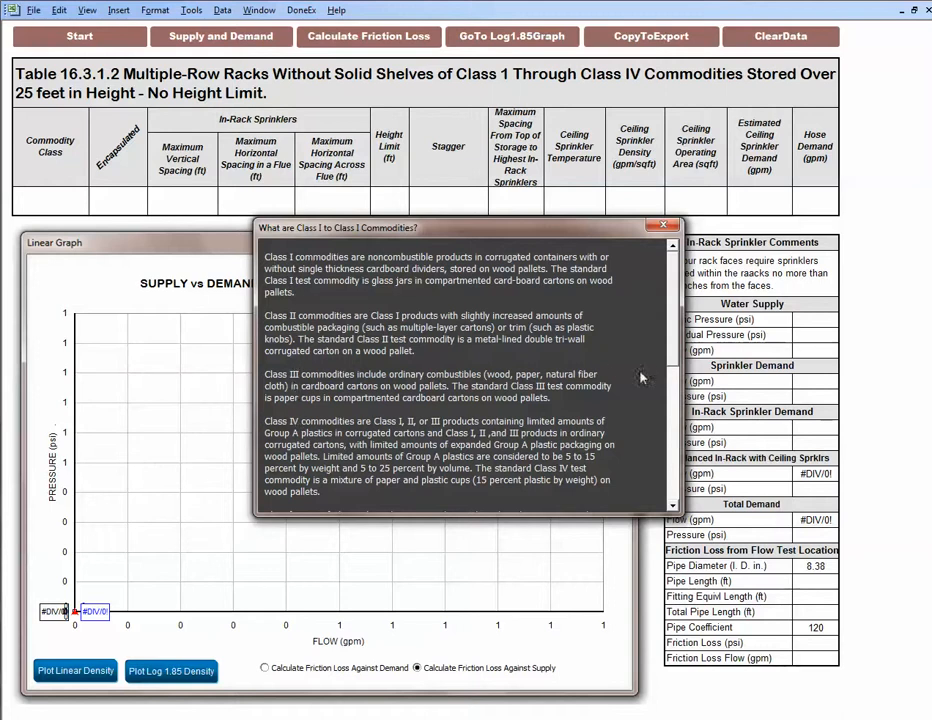
left_click_drag(676, 368, 675, 338)
left_click(663, 228)
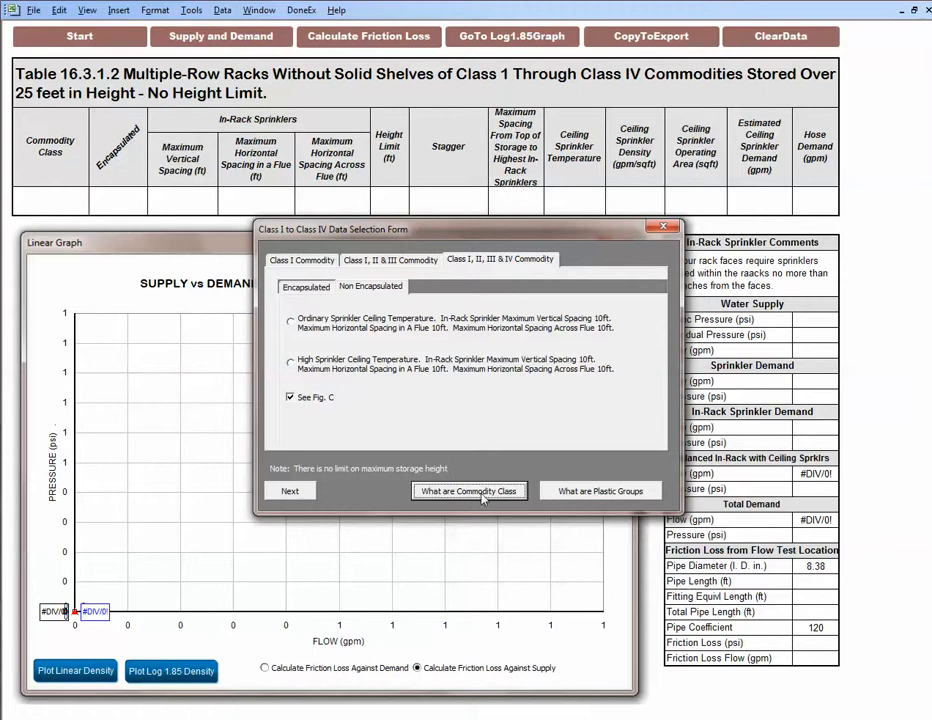
Step: Read through the Group A, B and C plastics definitions and return to the data selection form
left_click(592, 497)
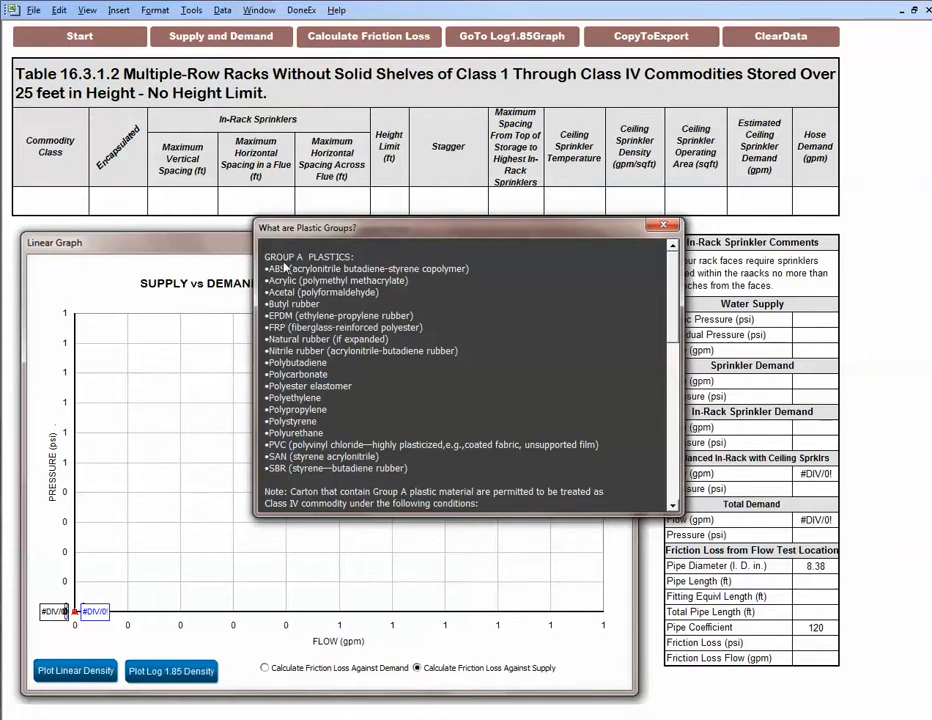
scroll(674, 342, "down", 4)
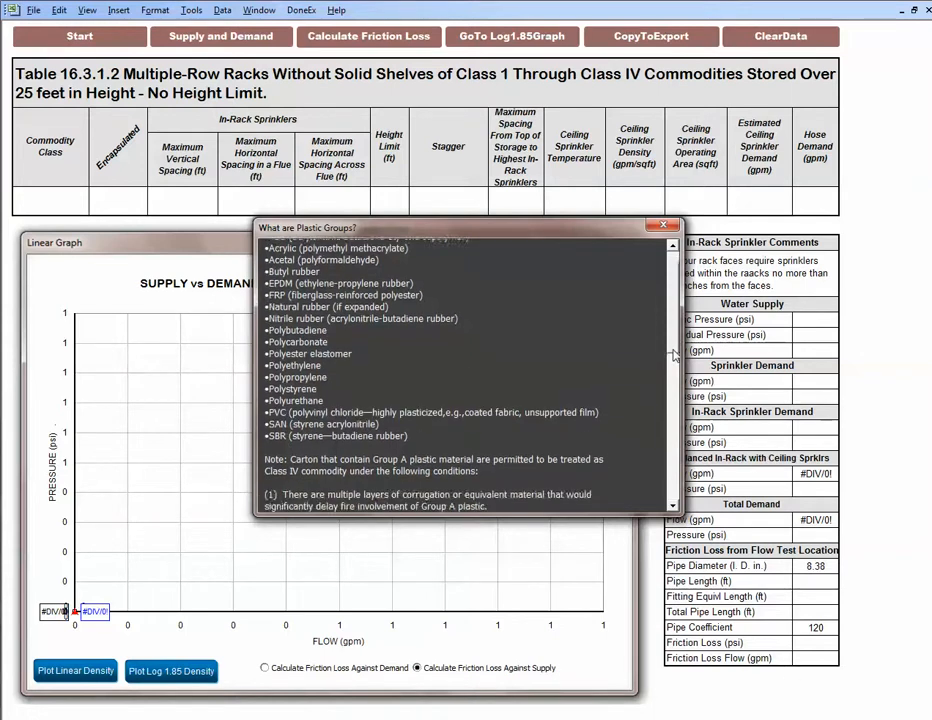
scroll(674, 396, "down", 3)
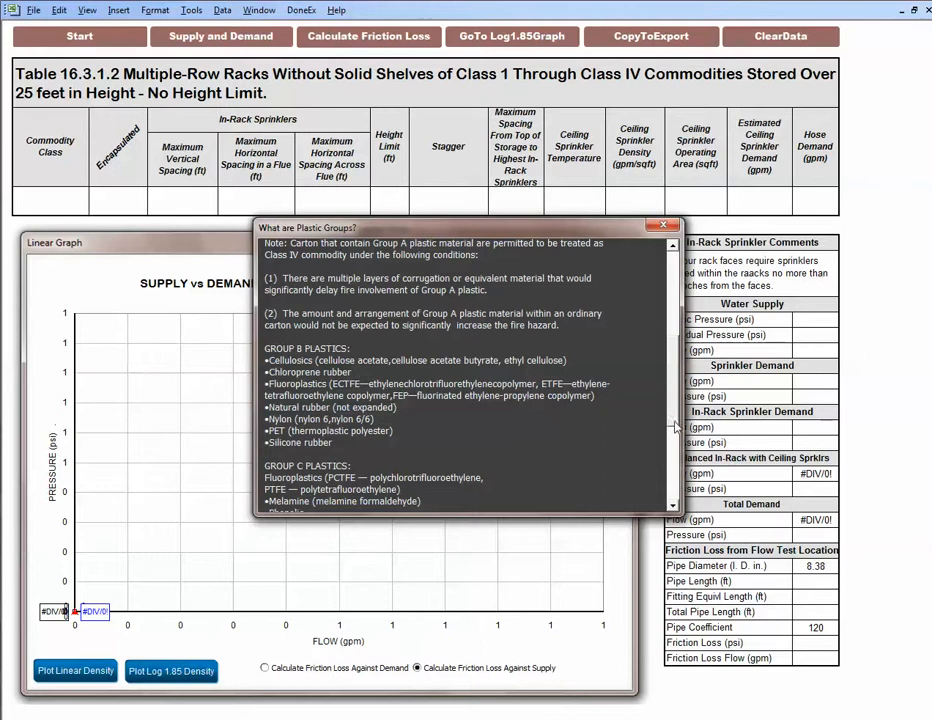
scroll(676, 440, "down", 1)
scroll(315, 400, "down", 2)
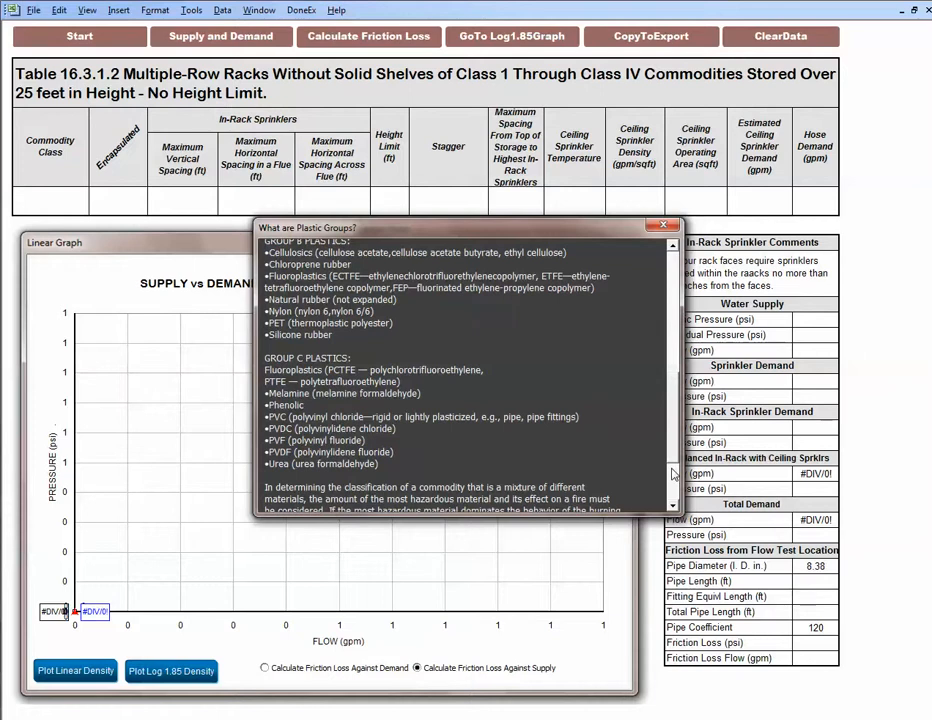
left_click_drag(676, 466, 676, 505)
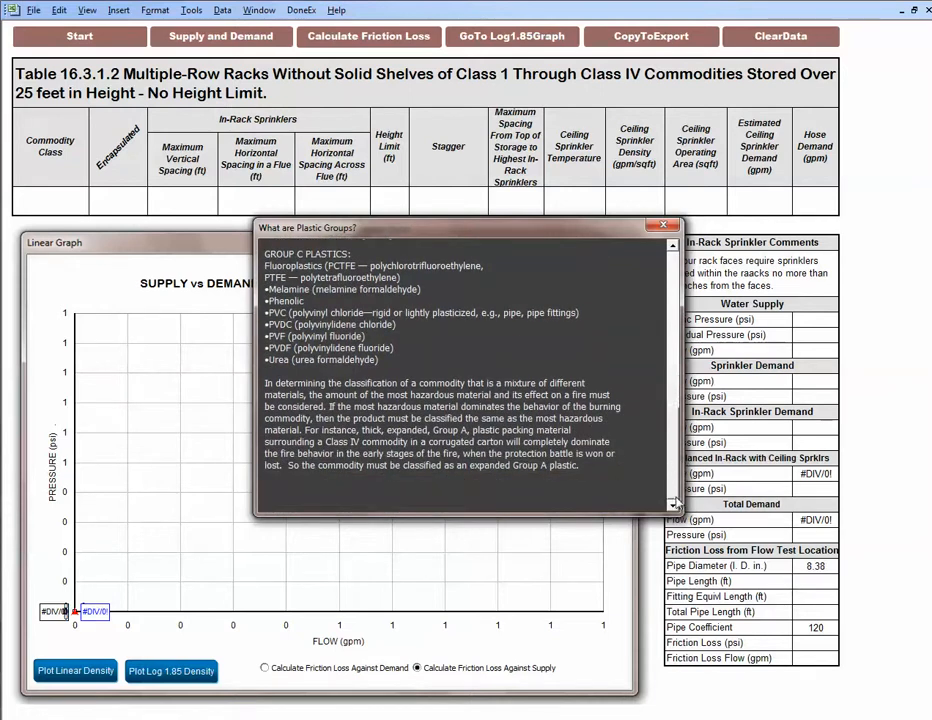
left_click(664, 229)
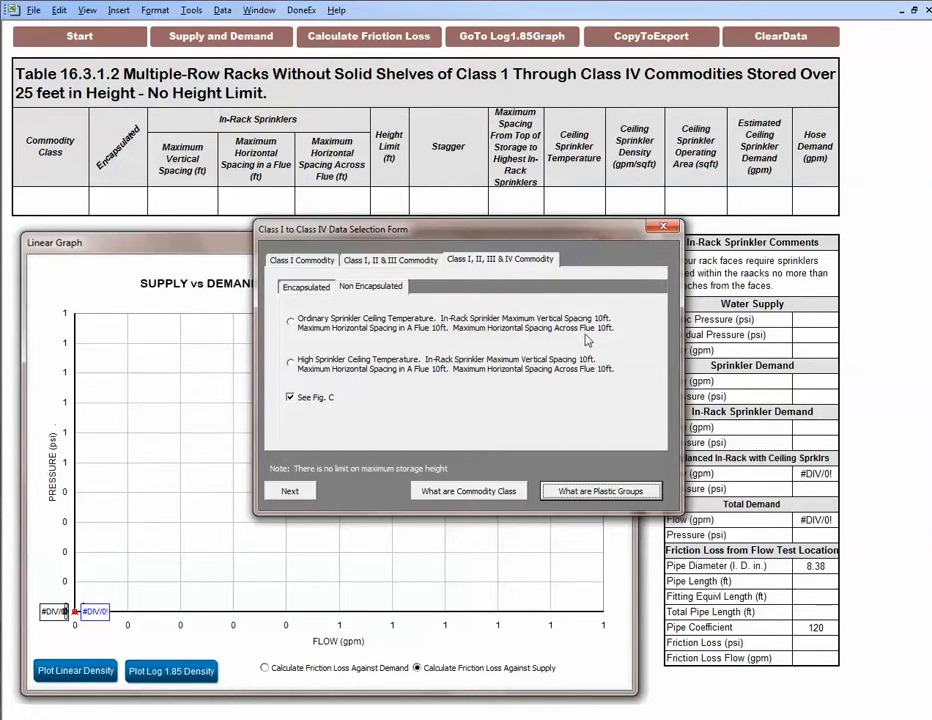
Step: Select ordinary sprinkler ceiling temperature with 10 ft maximum vertical in-rack spacing and complete the data selection form
left_click(292, 329)
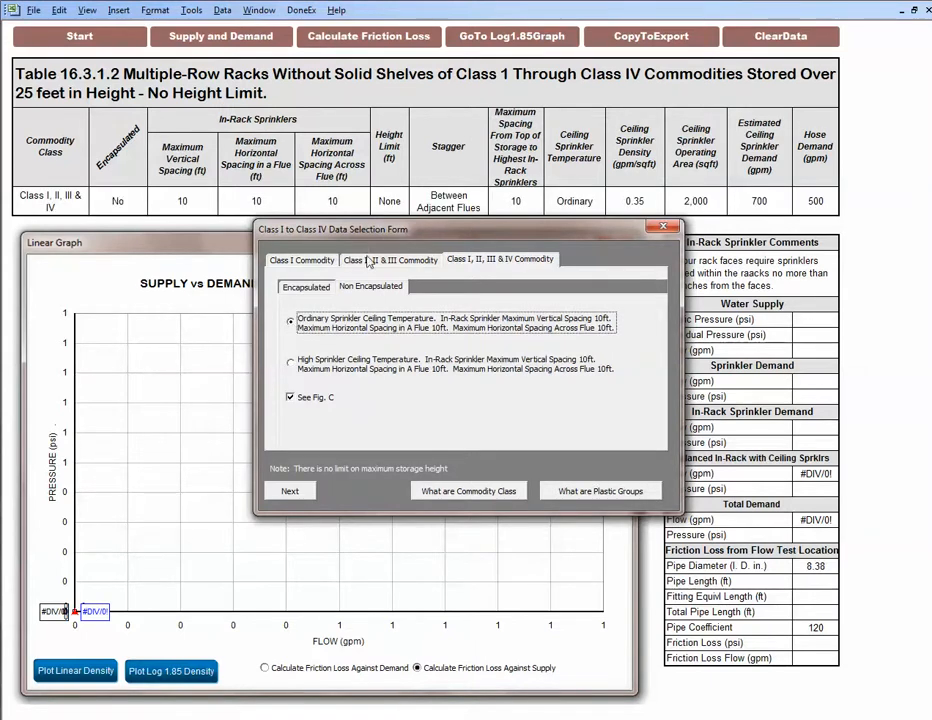
left_click_drag(403, 235, 381, 326)
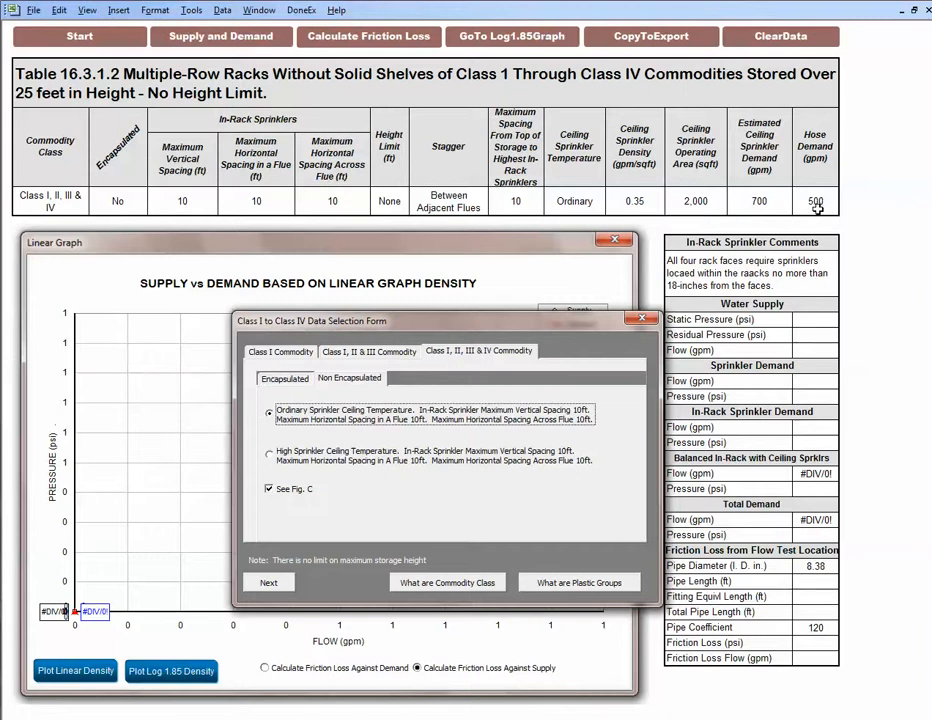
left_click(270, 587)
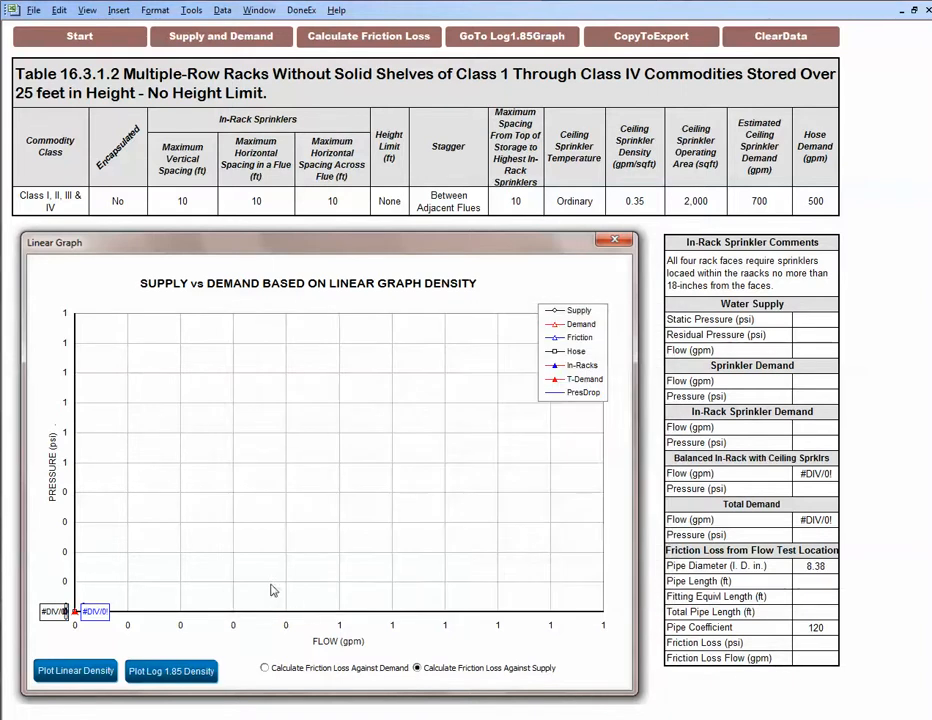
Step: Enter the water flow test data: static pressure 120, residual pressure 100 and flow 1500
left_click(245, 40)
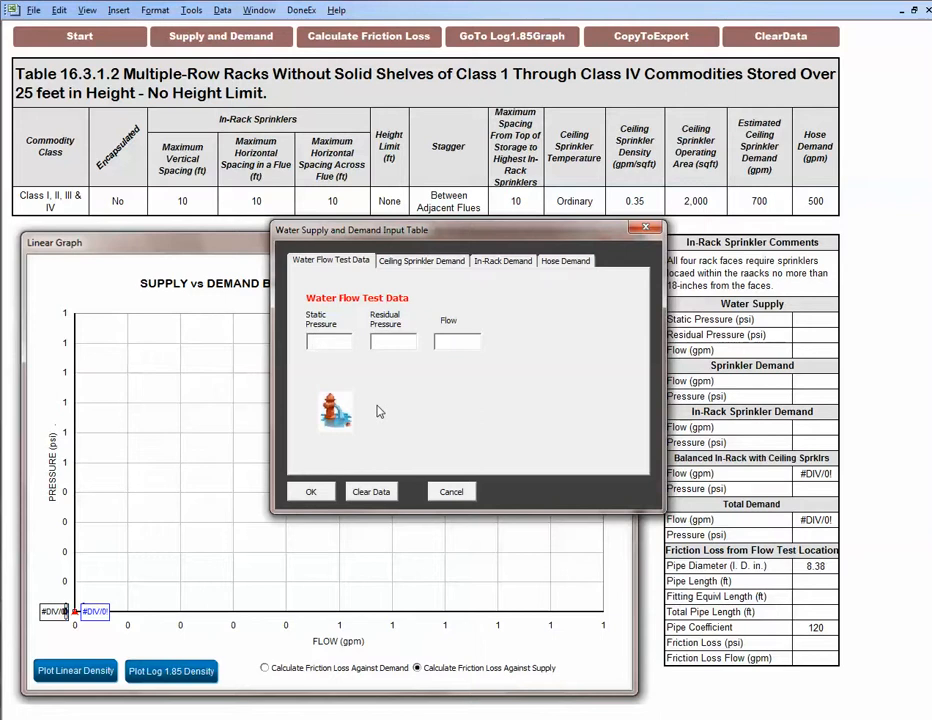
type("120")
key("Tab")
type("1")
key("Tab")
type("1500")
Step: Enter a ceiling sprinkler demand of 1000 gallons per minute at a pressure of 75
left_click(417, 262)
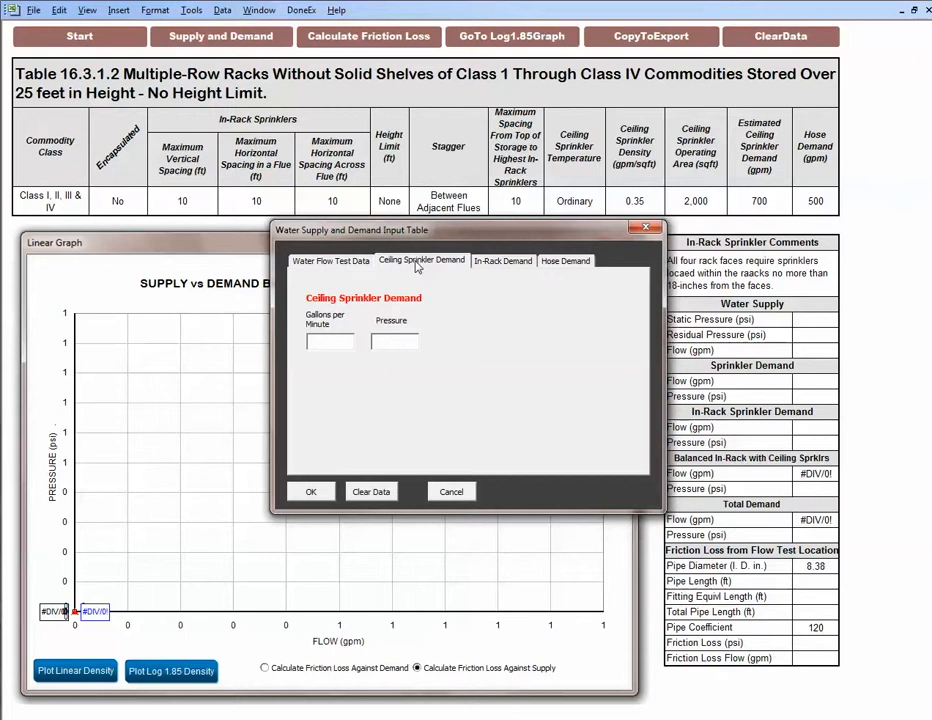
type("1000")
left_click(388, 342)
type("75")
Step: Enter an in-rack sprinkler demand of 475 gallons per minute at a pressure of 50
left_click(515, 262)
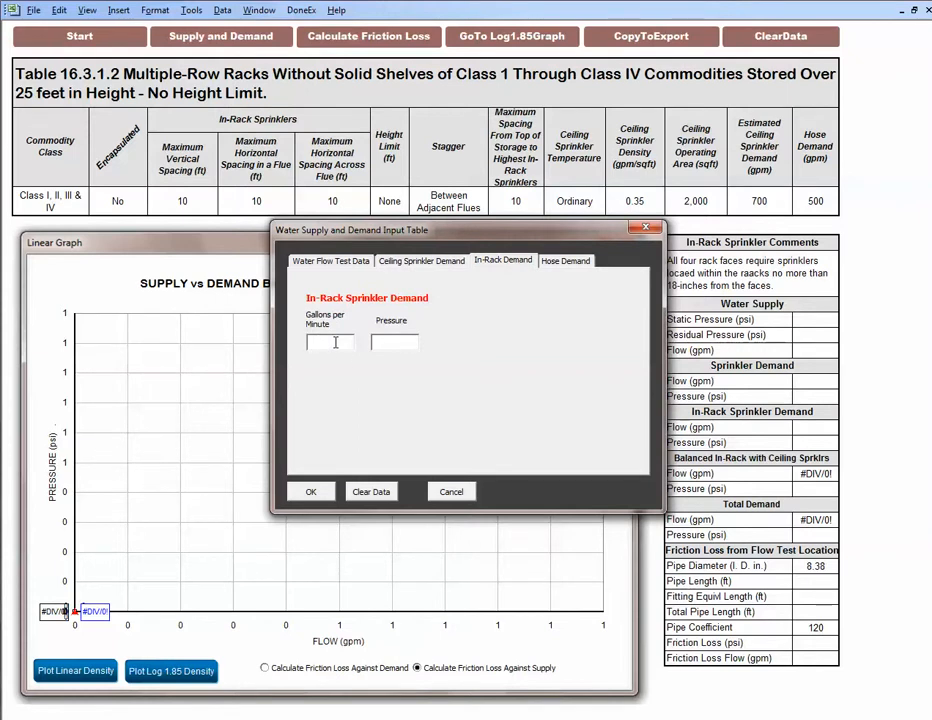
type("475")
left_click(404, 346)
Step: Enter a hose demand of 500 gallons per minute and apply the water supply and demand data
left_click(553, 262)
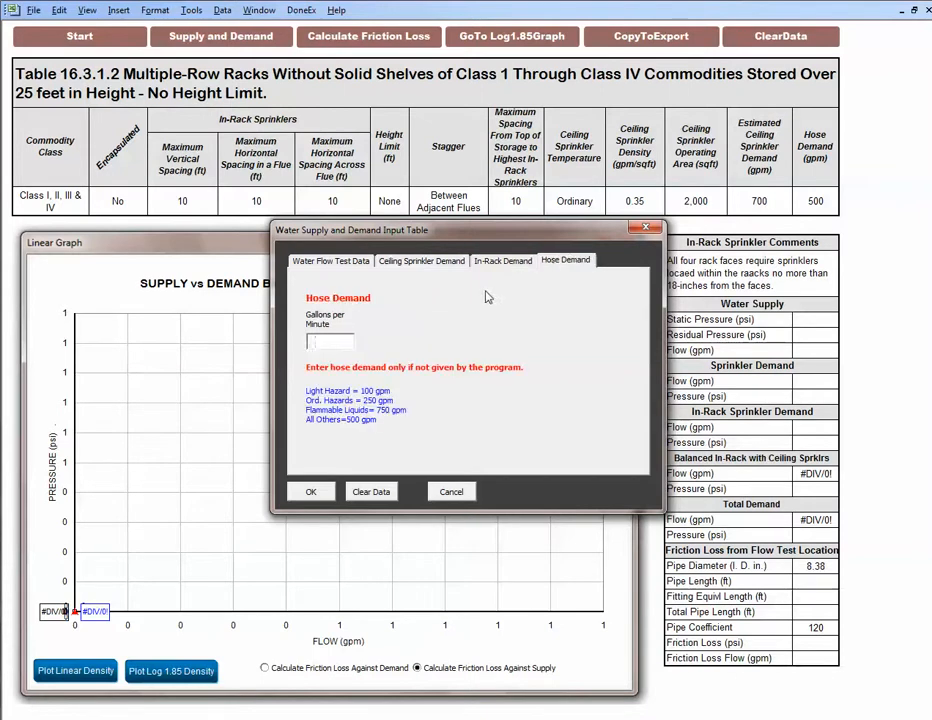
type("500")
left_click(311, 494)
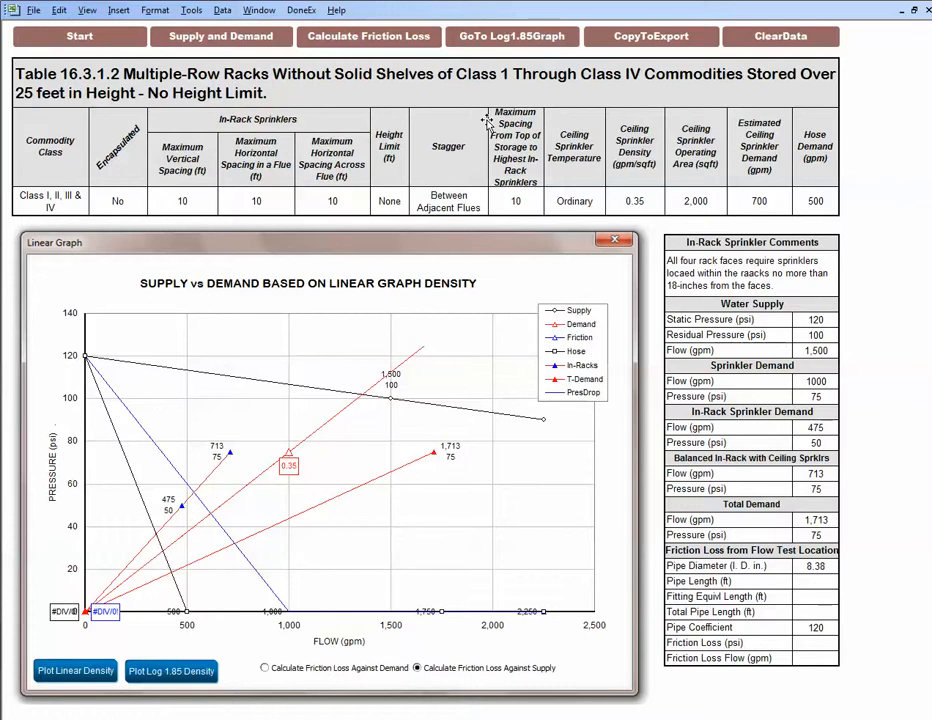
Step: Open the friction loss calculator, move it clear of the graph's left portion, and choose new cast iron or steel pipe
left_click(380, 42)
left_click_drag(315, 180, 510, 192)
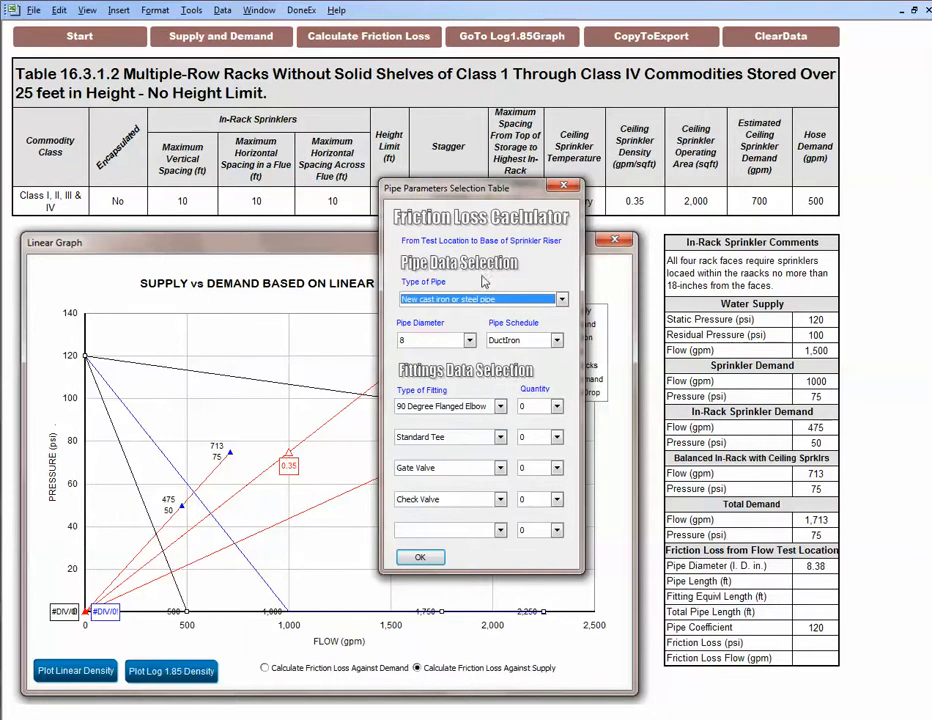
left_click(562, 300)
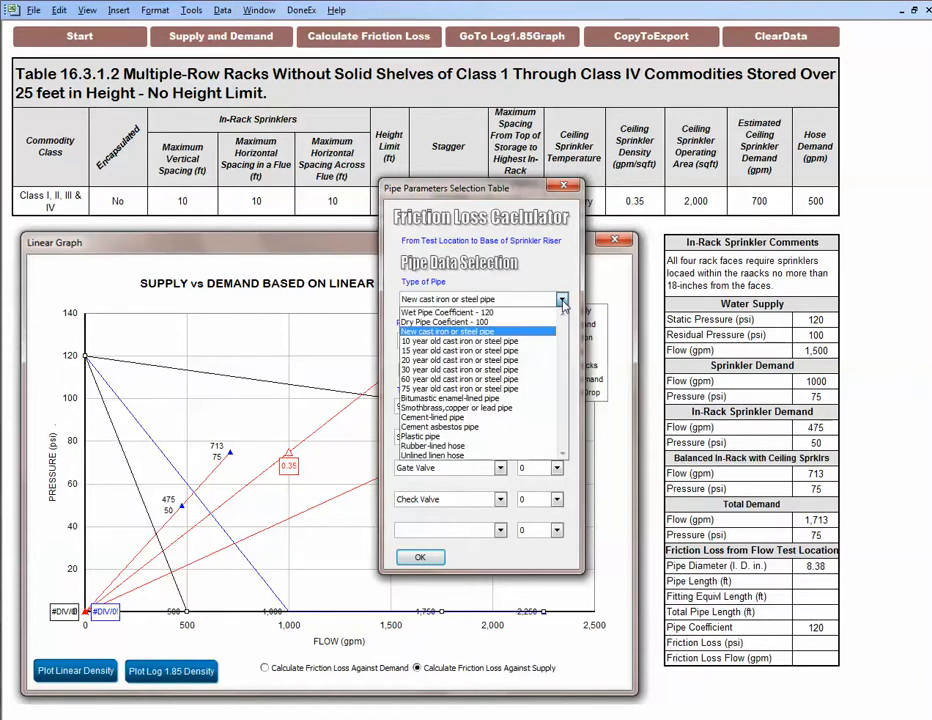
left_click(563, 301)
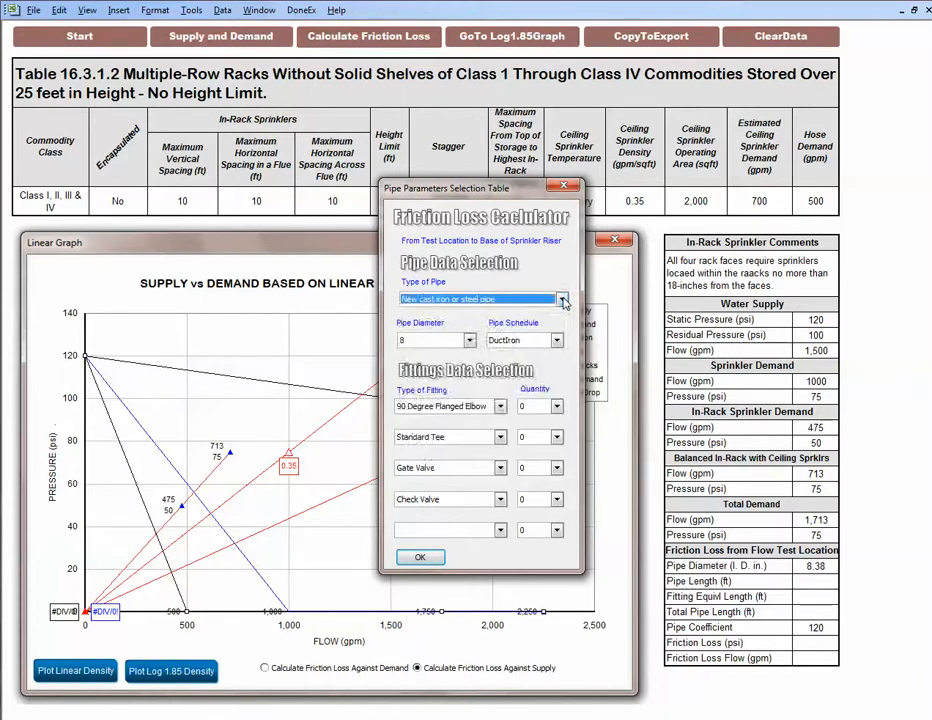
left_click(563, 301)
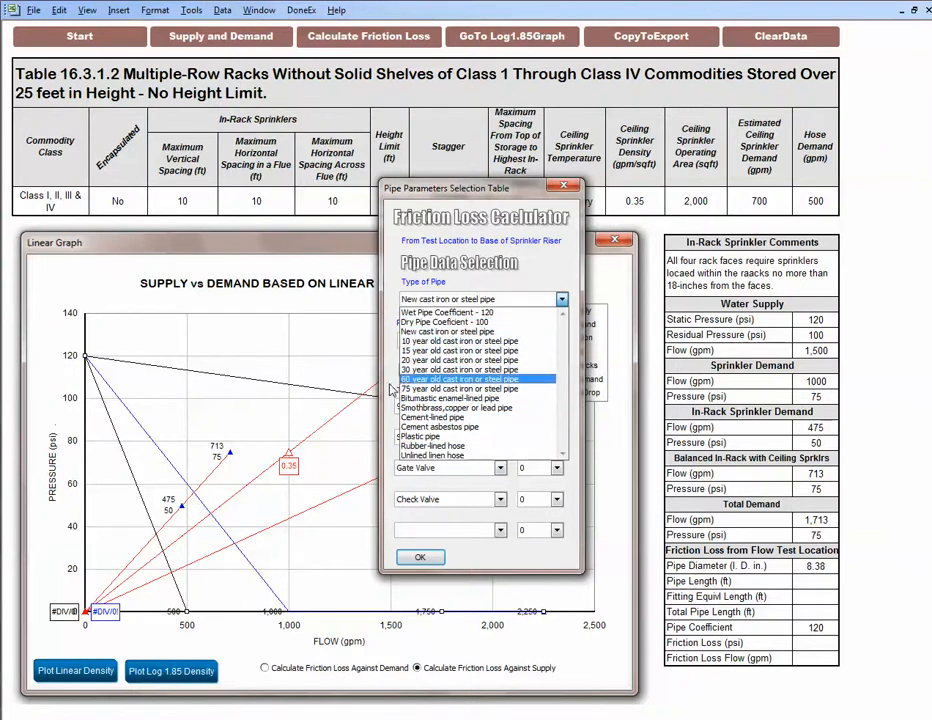
left_click(430, 332)
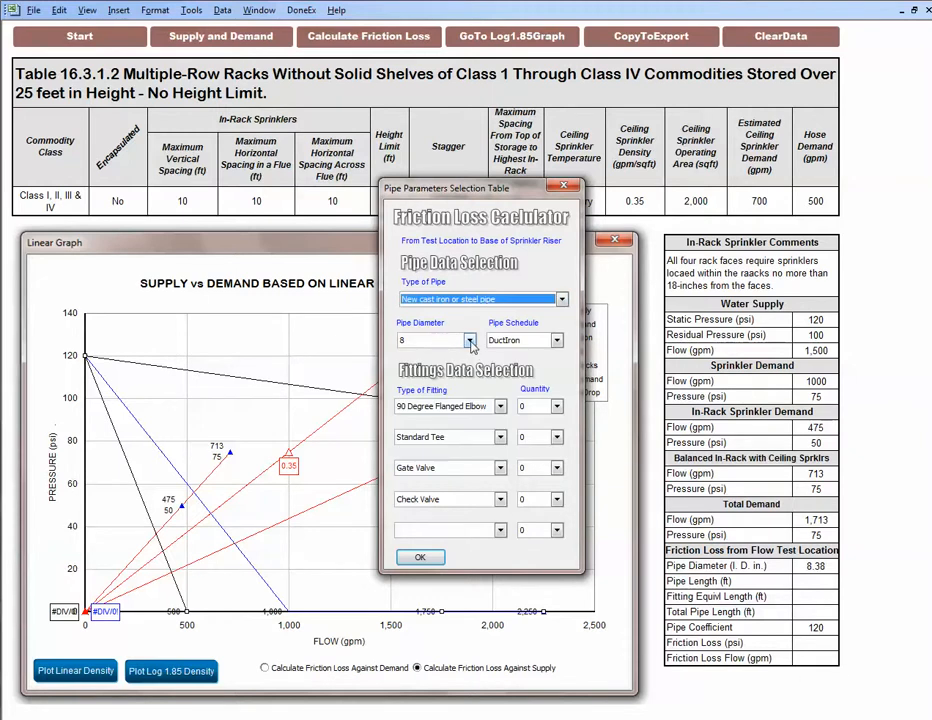
Step: Choose pipe diameter 8 and the DuctIron pipe schedule for the friction loss calculation
left_click(470, 342)
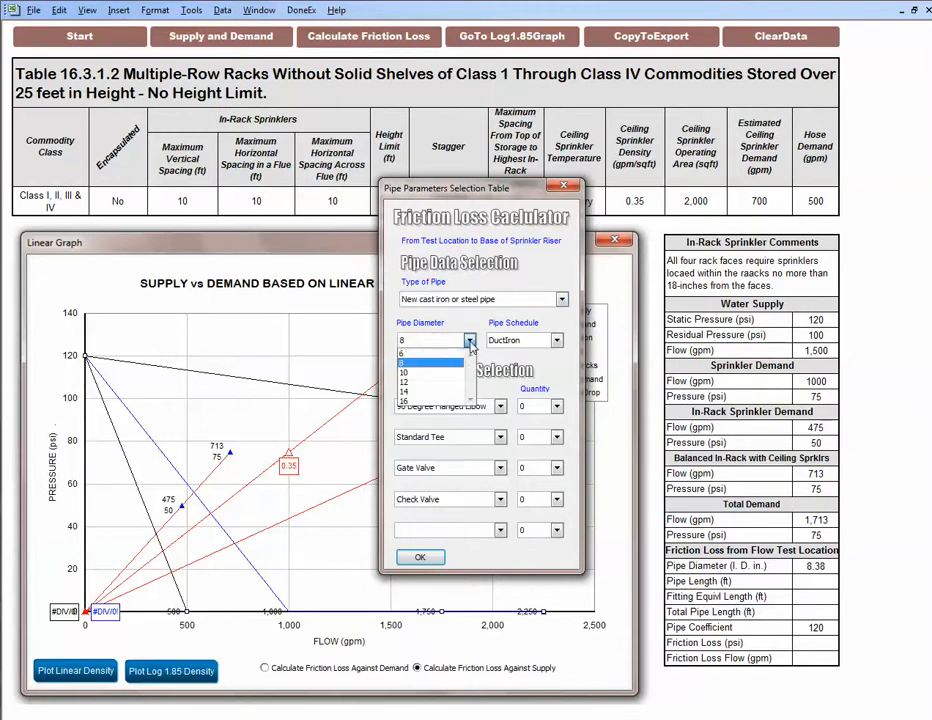
left_click(410, 363)
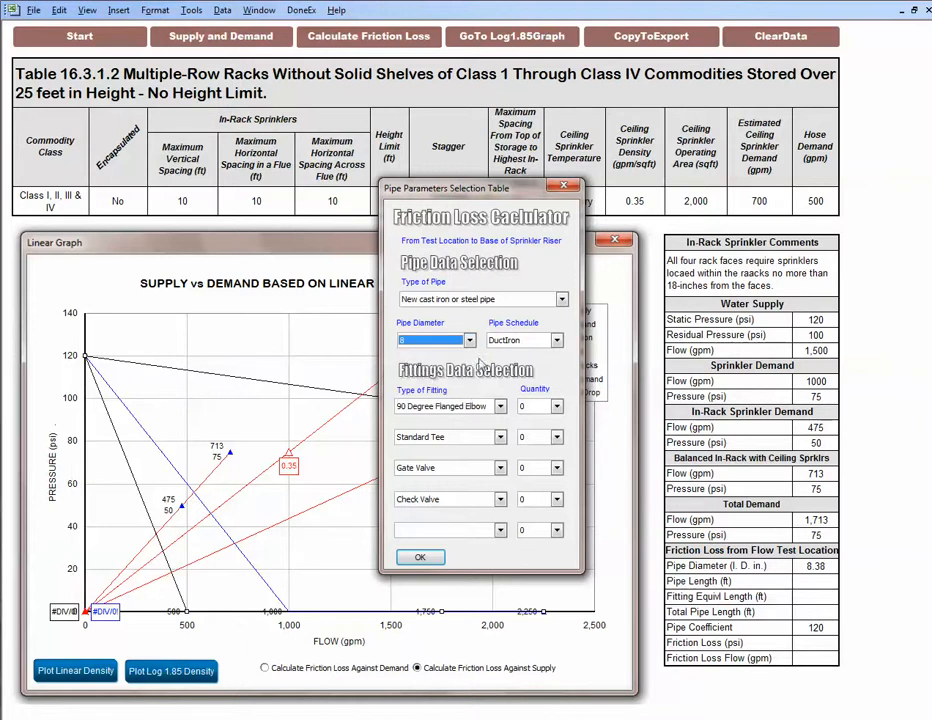
left_click(557, 341)
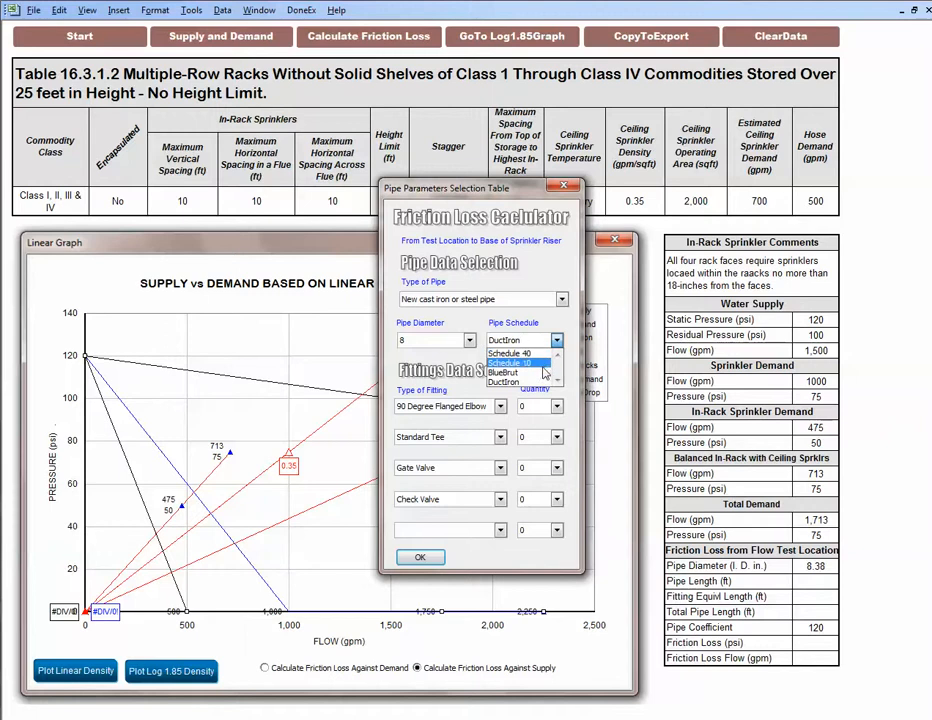
left_click(517, 383)
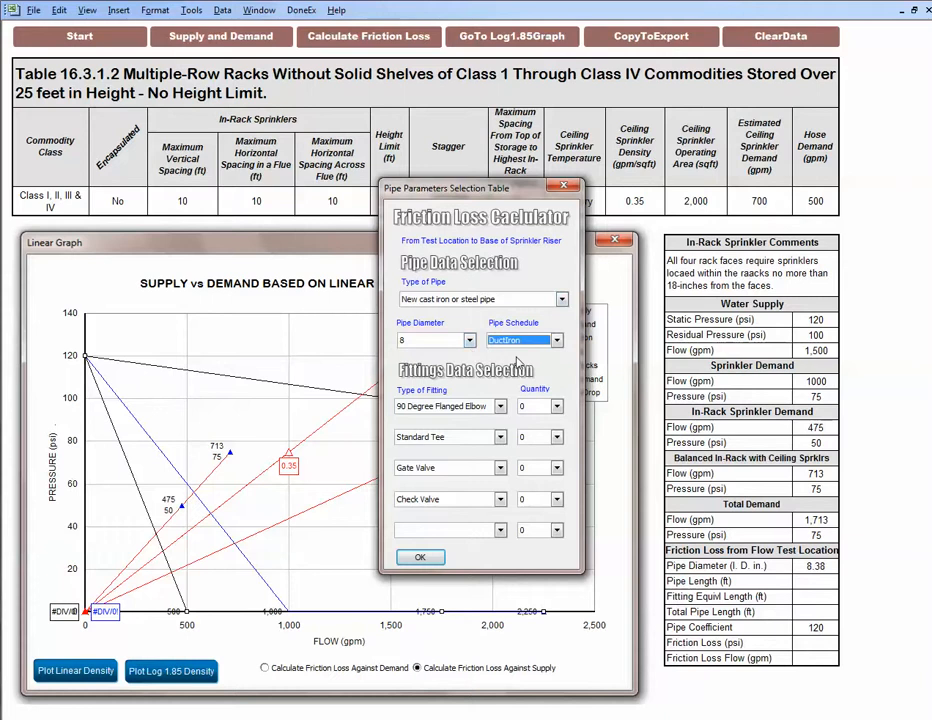
Step: Keep the 90 Degree Flanged Elbow as the first fitting and set the elbow and Standard Tee quantities to 1 each
left_click(500, 407)
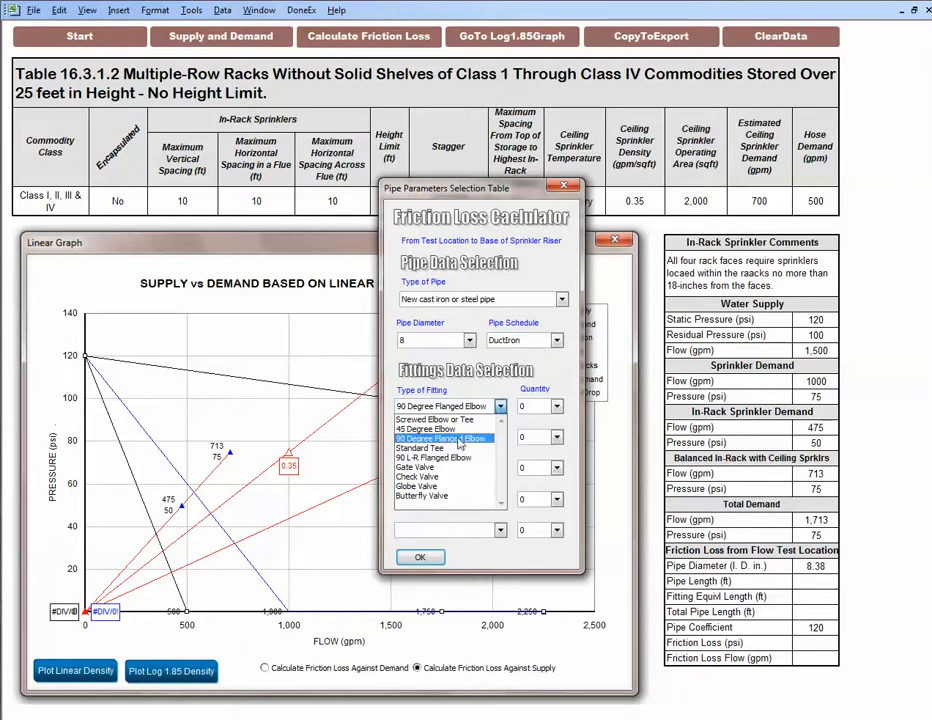
left_click(457, 441)
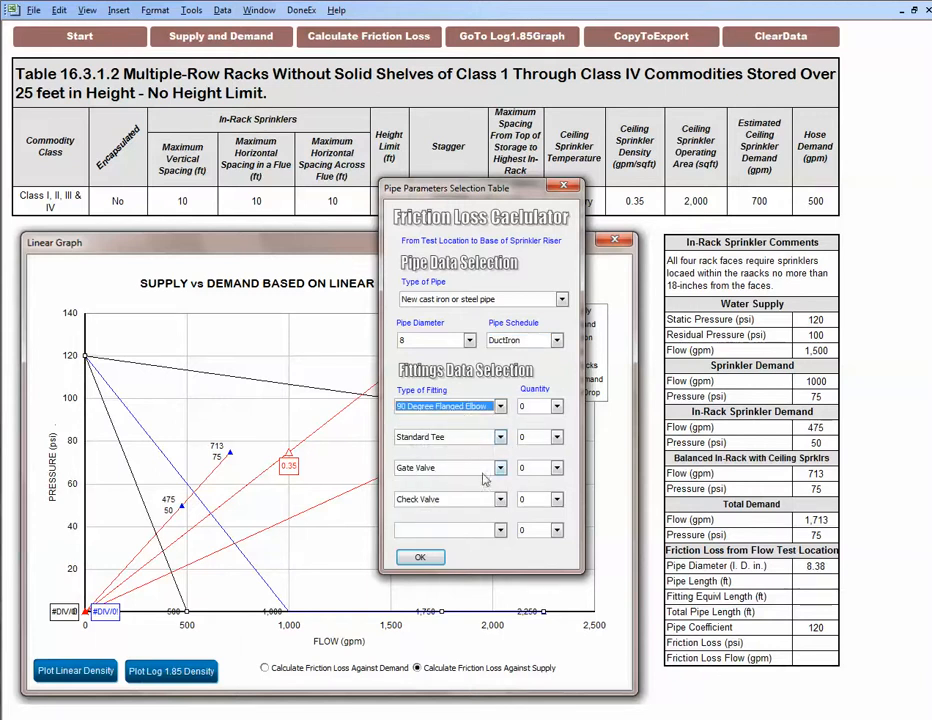
left_click(557, 406)
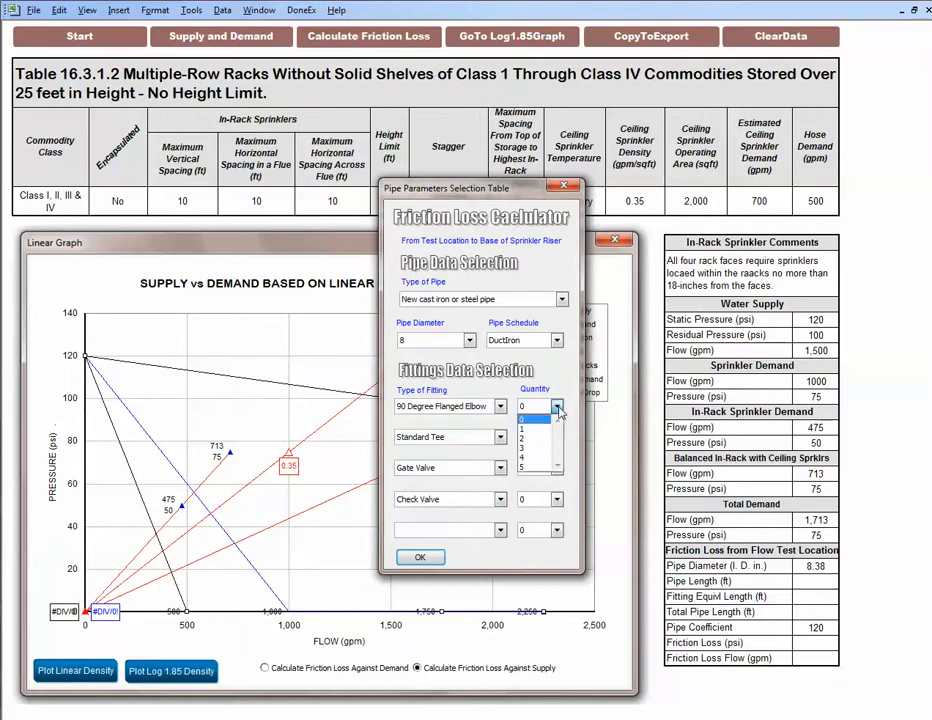
left_click(531, 429)
left_click(557, 437)
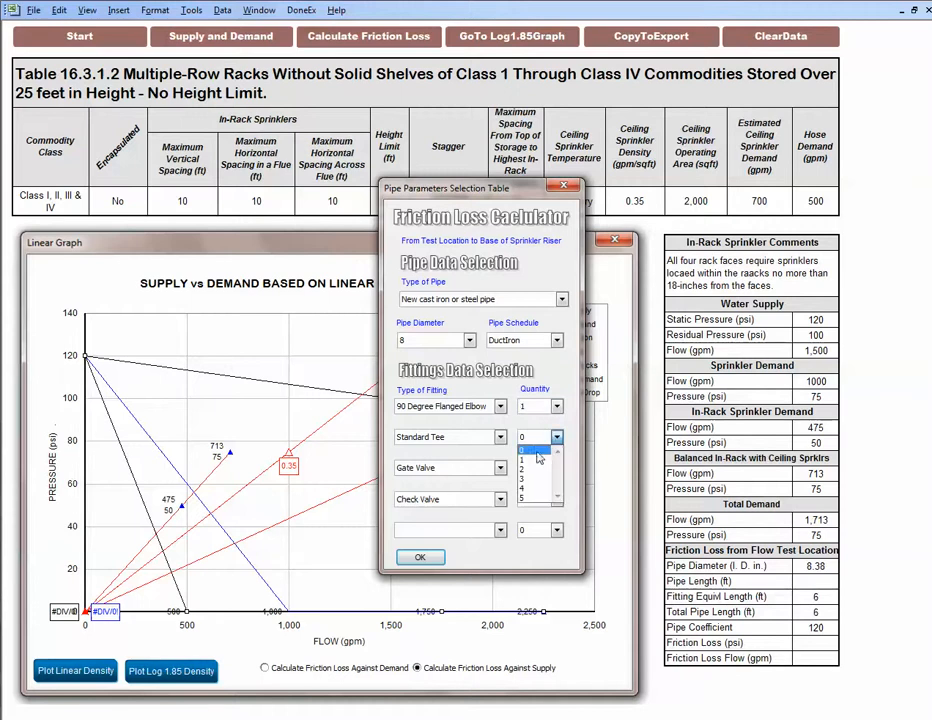
left_click(530, 460)
Step: Set the quantities of the Gate Valve and the Check Valve to 1 each in the fittings data
left_click(560, 474)
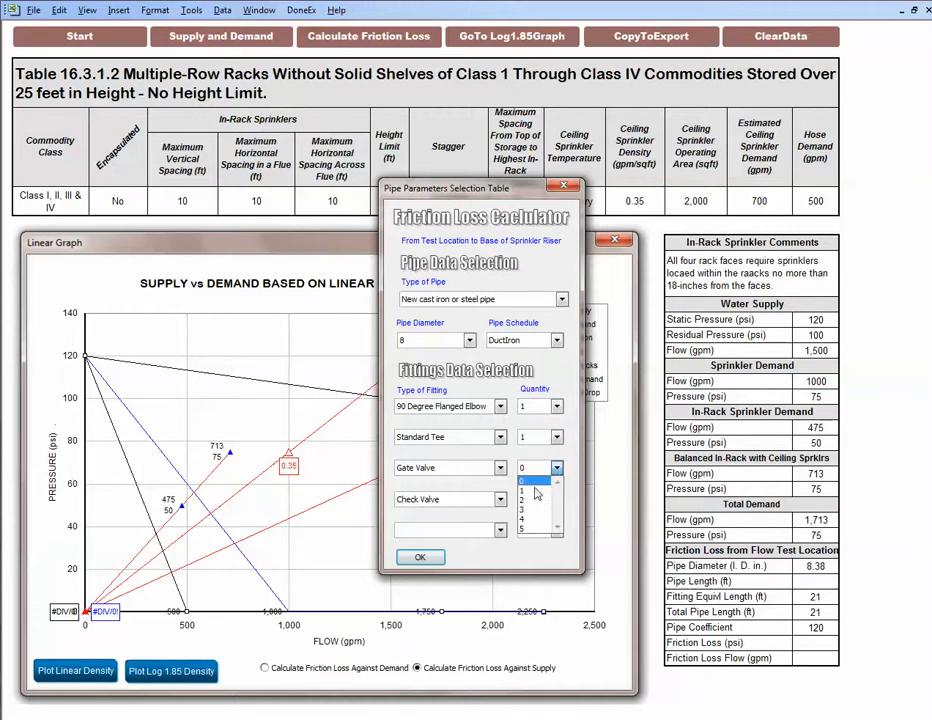
left_click(527, 497)
left_click(558, 501)
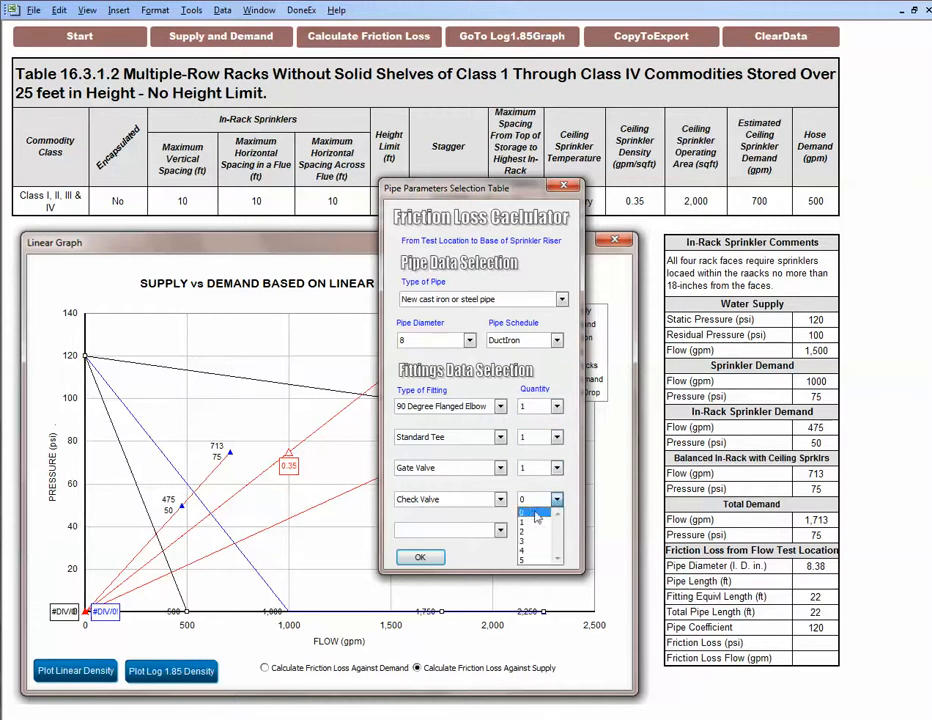
left_click(531, 521)
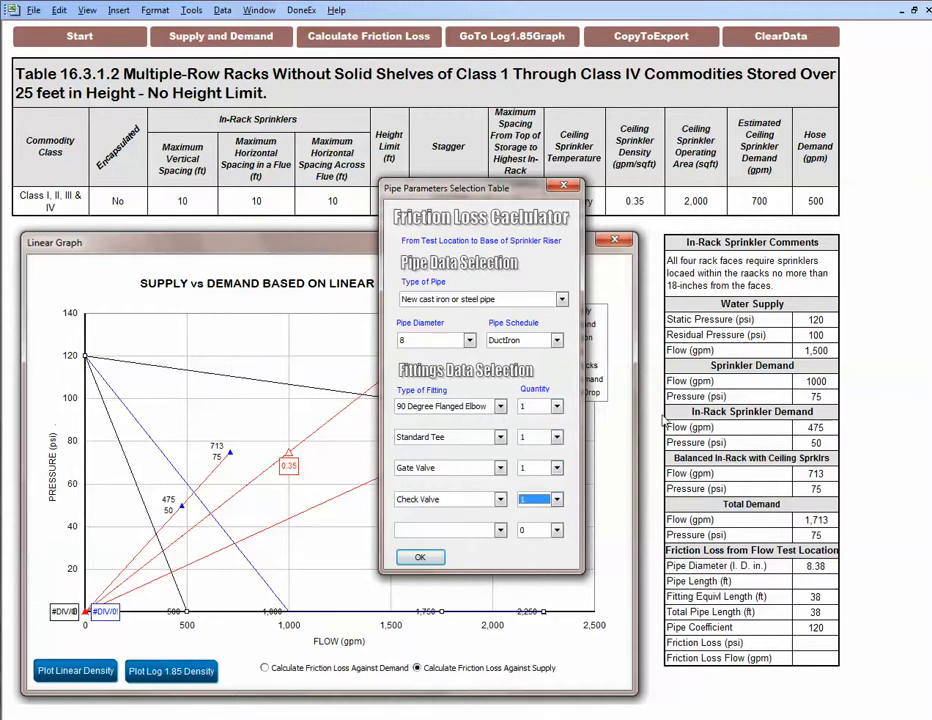
Step: Confirm the pipe and fittings data and enter a pipe length of 500 from test location to riser base
left_click(424, 558)
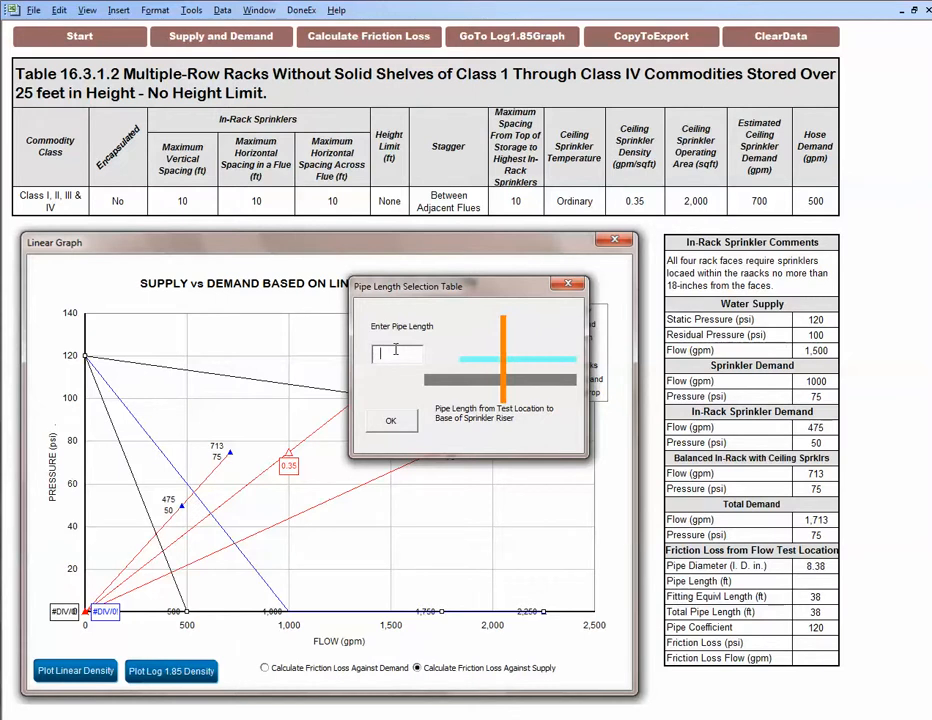
type("500")
left_click(392, 421)
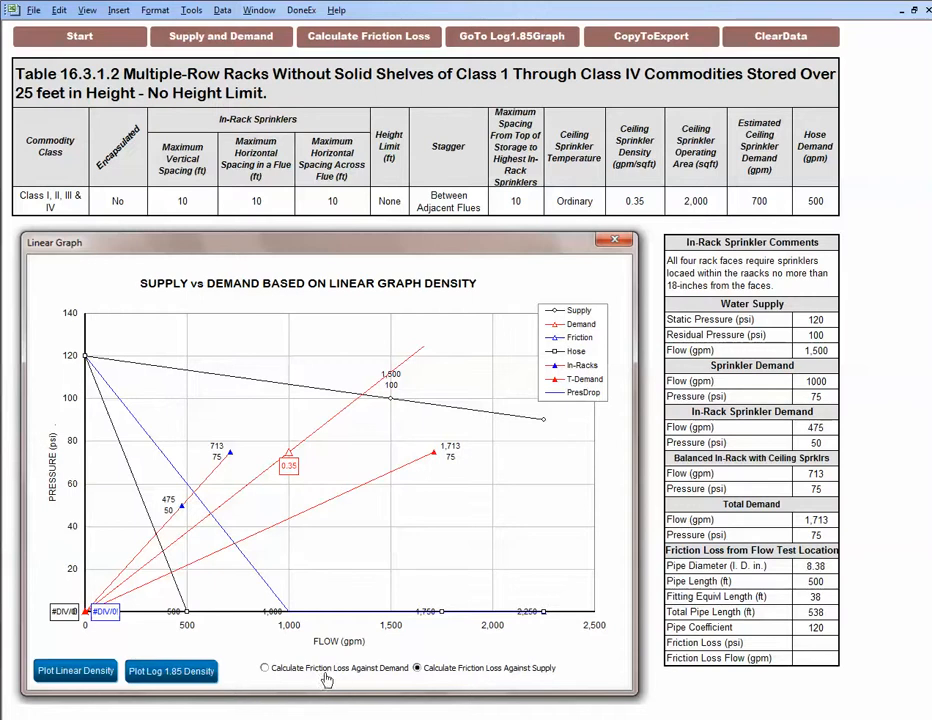
Step: Calculate the friction loss against demand, switch it to supply, and inspect the in-rack demand points on the graph
left_click(265, 668)
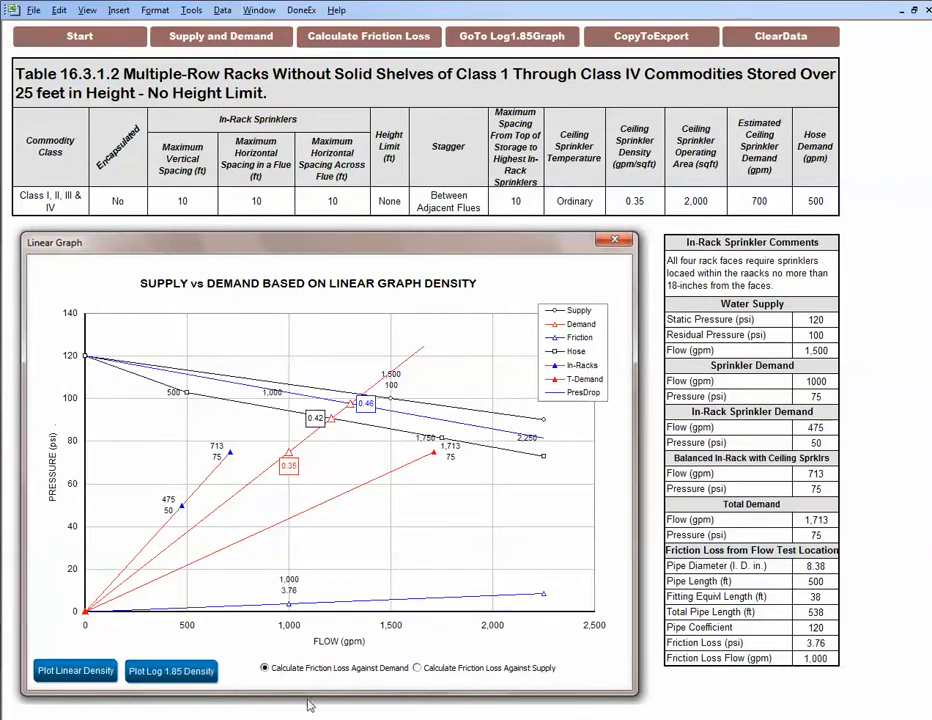
left_click(418, 668)
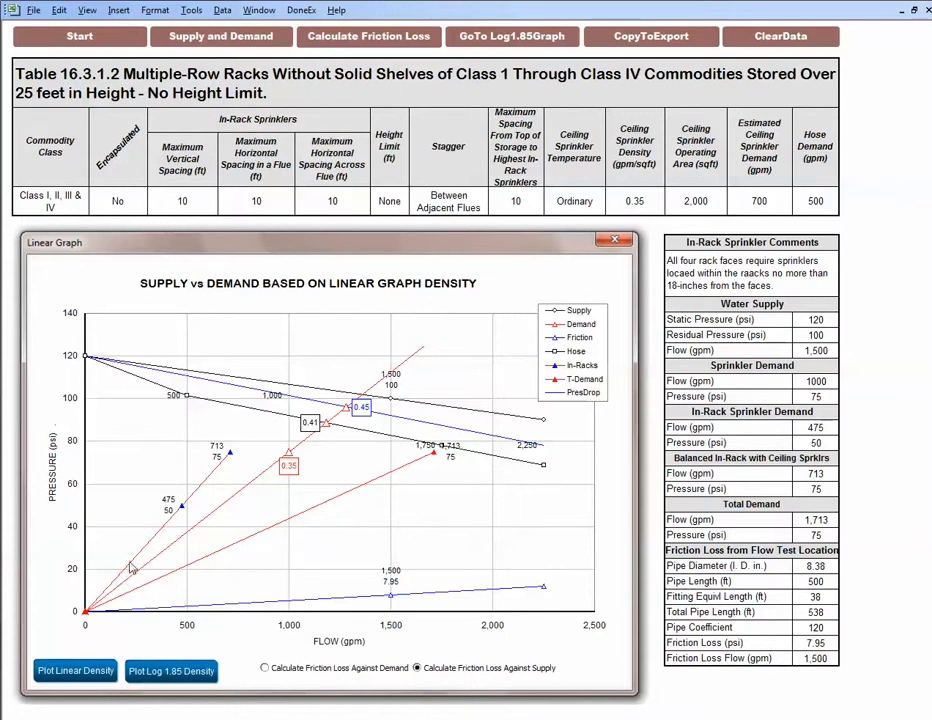
mouse_move(183, 512)
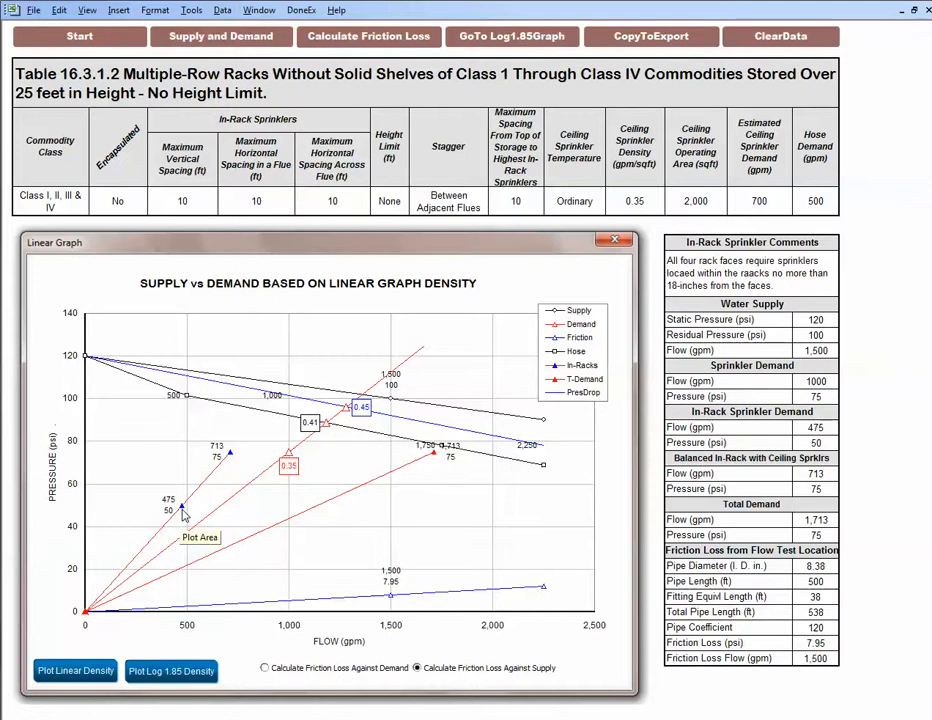
mouse_move(230, 456)
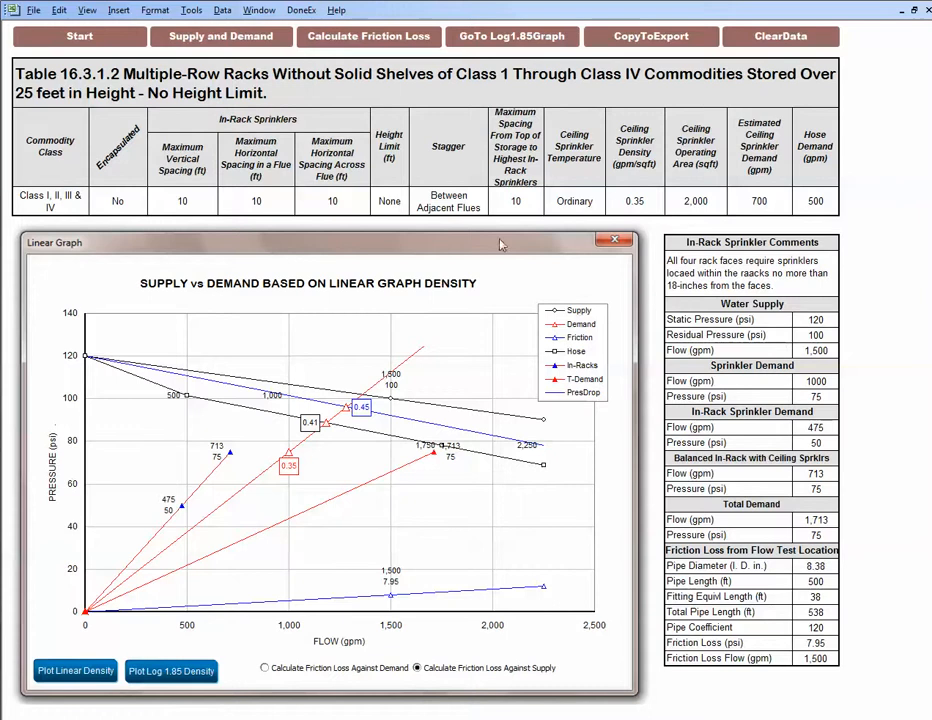
Step: Open the Log 1.85 graph, add a water supply line, and move its starting point to 120 psi
left_click(496, 40)
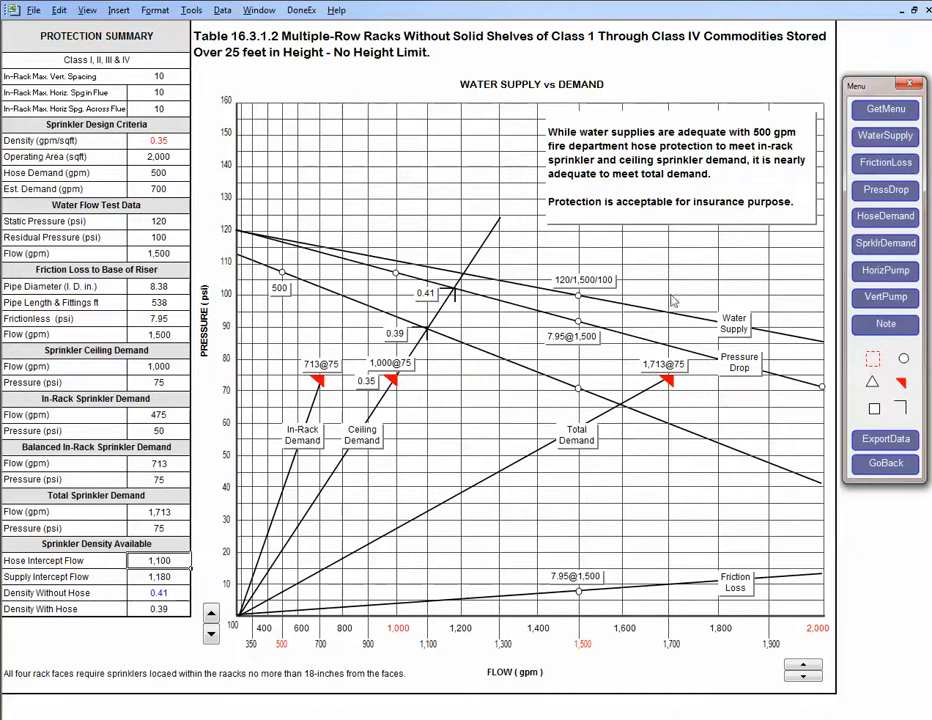
left_click(884, 140)
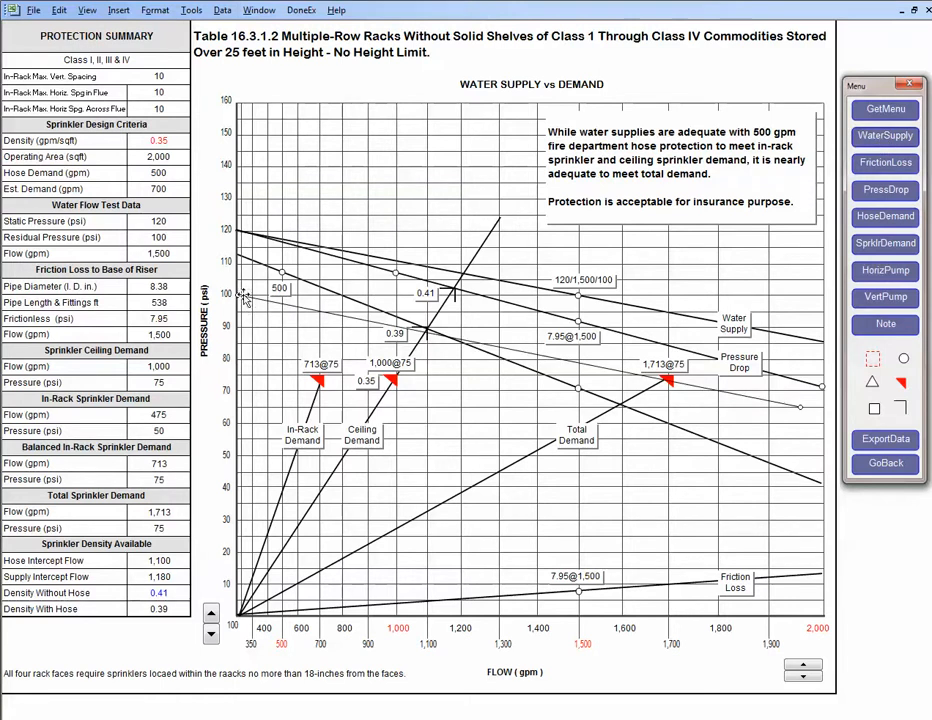
left_click_drag(238, 295, 236, 230)
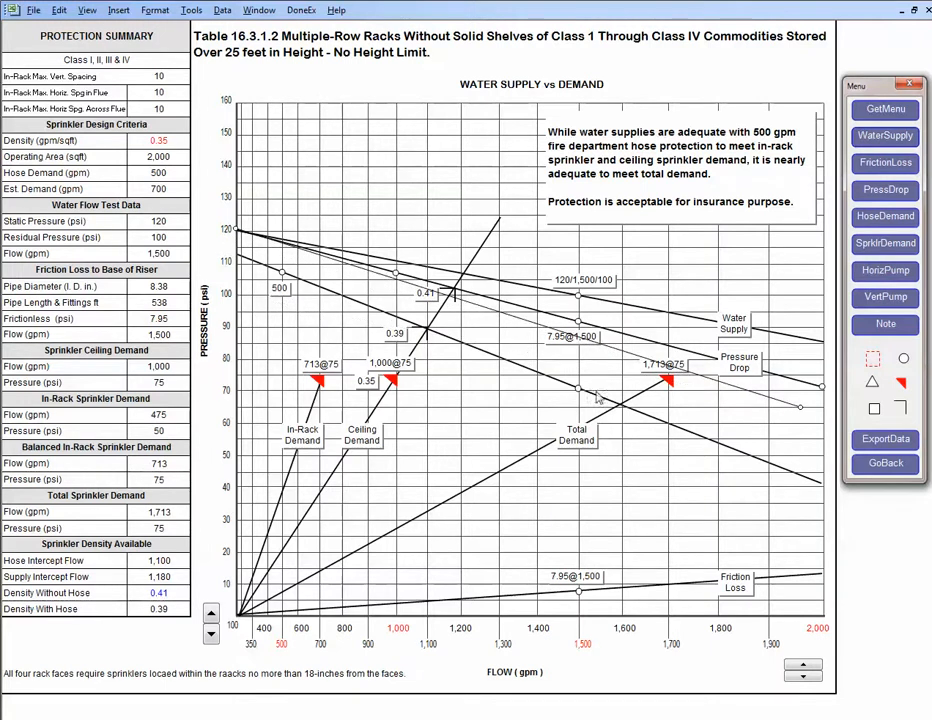
Step: Color the new water supply line red and move its far end to about 85 psi near 2,000 gpm
right_click(801, 406)
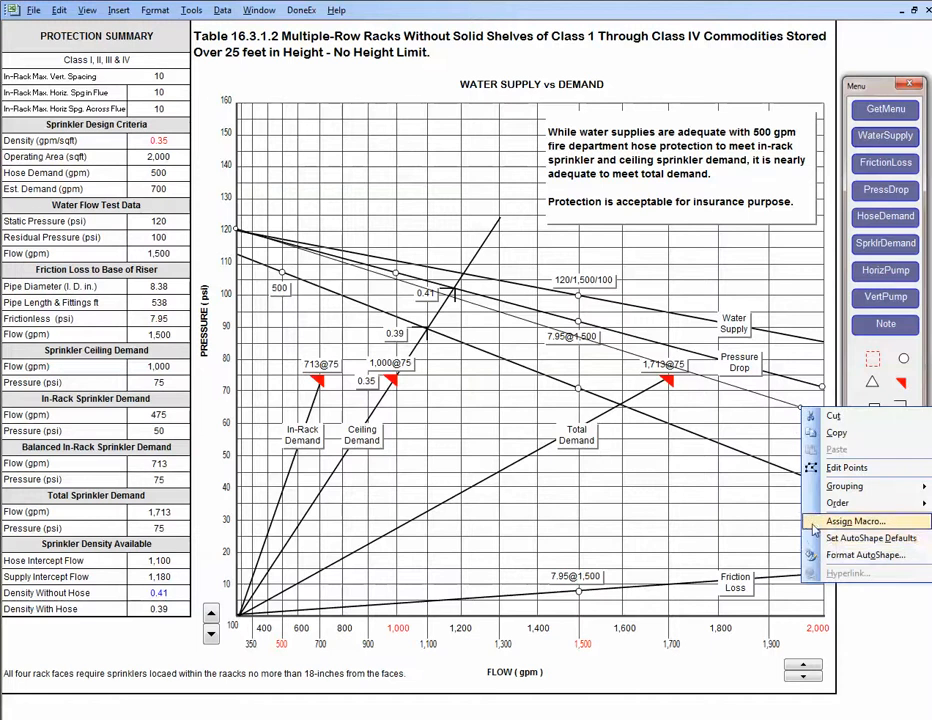
left_click(835, 557)
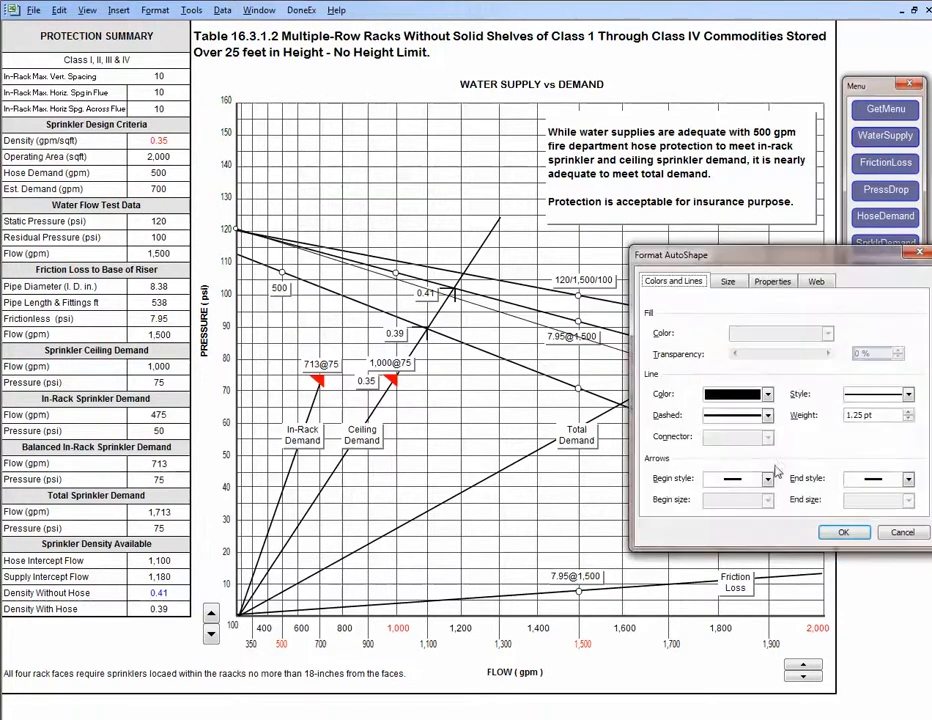
left_click(767, 394)
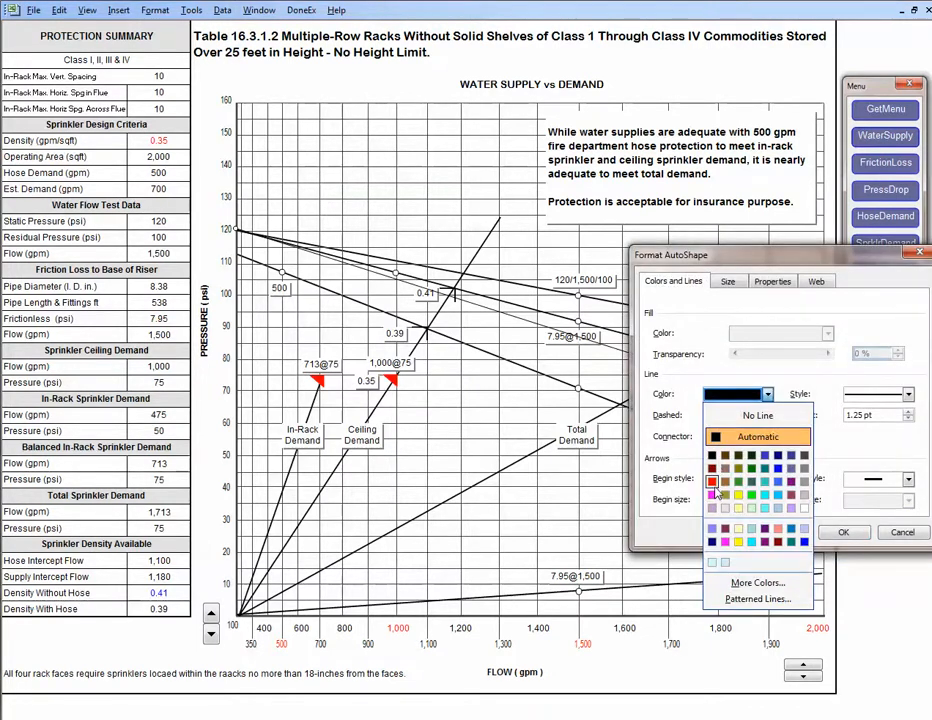
left_click(705, 540)
left_click(843, 533)
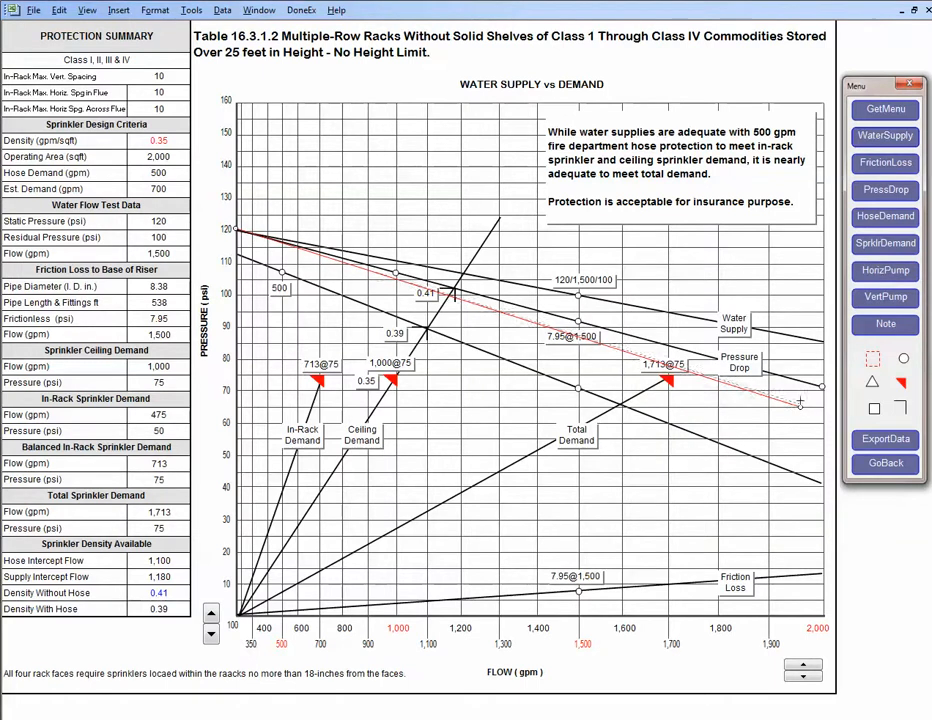
left_click_drag(800, 407, 826, 343)
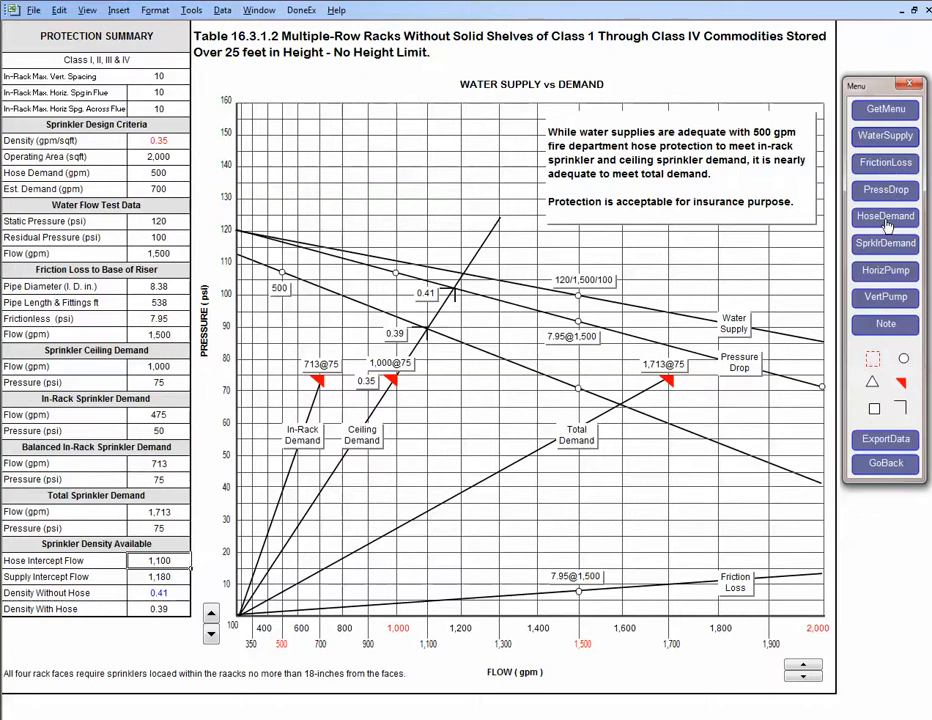
Step: Place a Water Supply label in the open area below the hose demand line, and delete it
left_click(888, 244)
left_click(887, 326)
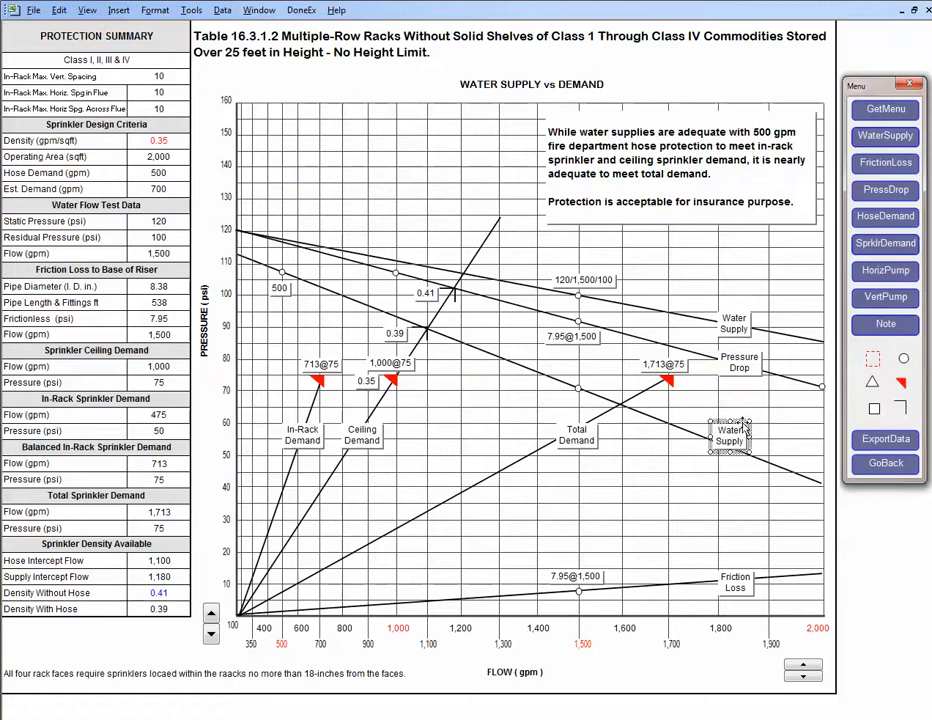
left_click_drag(745, 428, 670, 495)
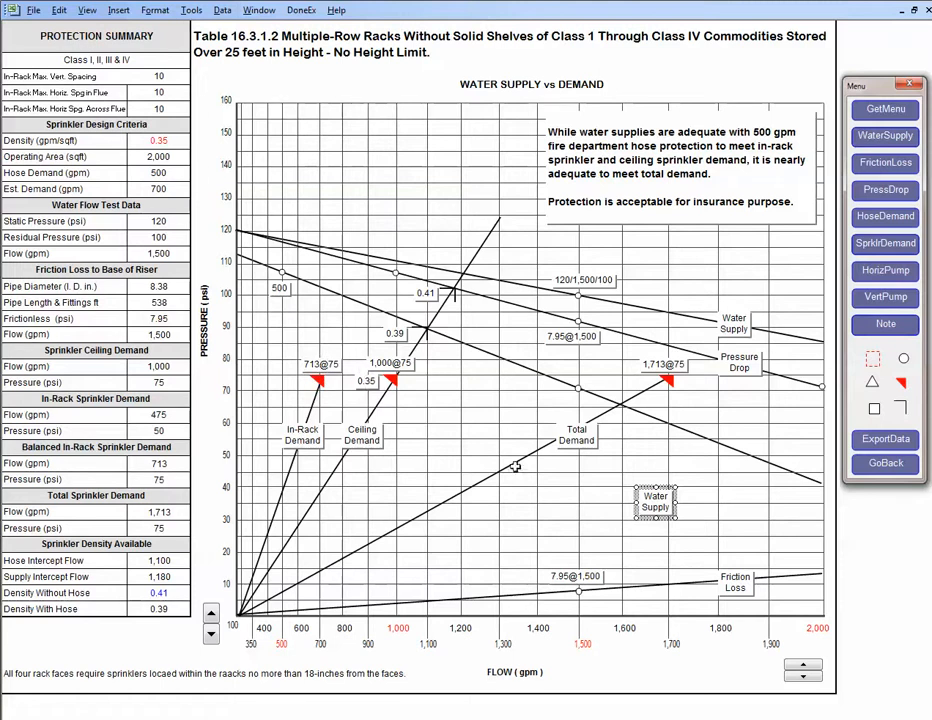
key("Delete")
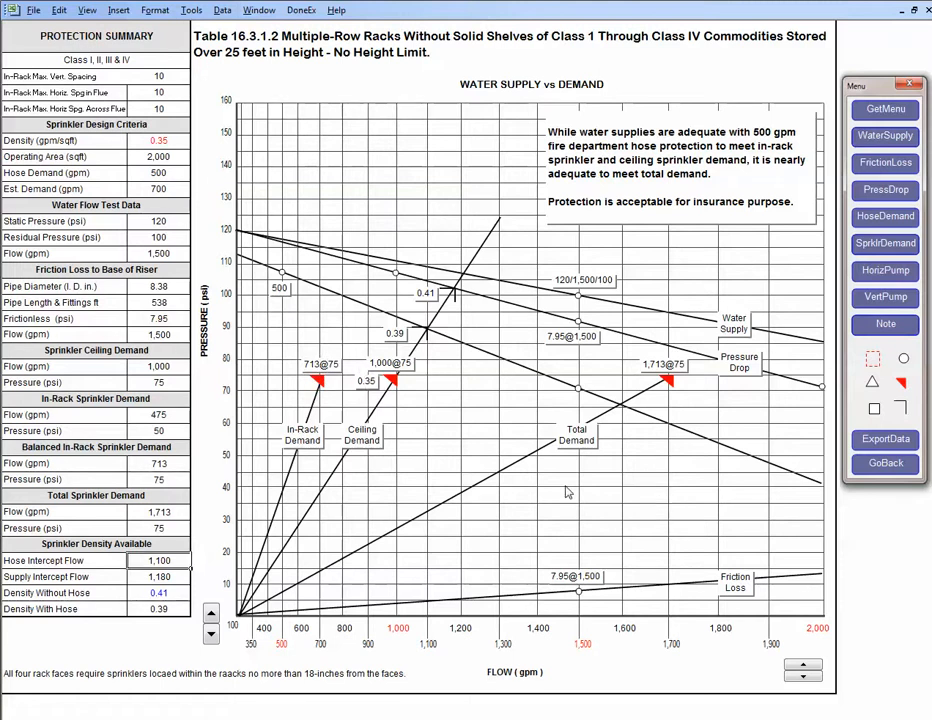
Step: Add a dashed red guide rectangle and fit its vertical edges to the ceiling demand line's intersections with the hose and pressure drop lines
left_click(873, 366)
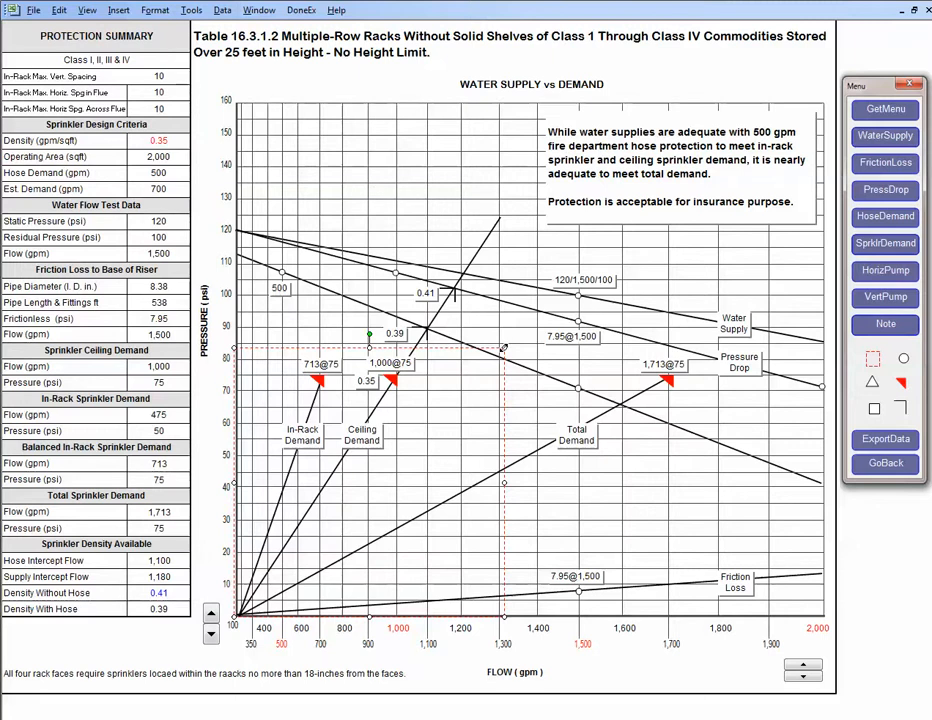
left_click(452, 262)
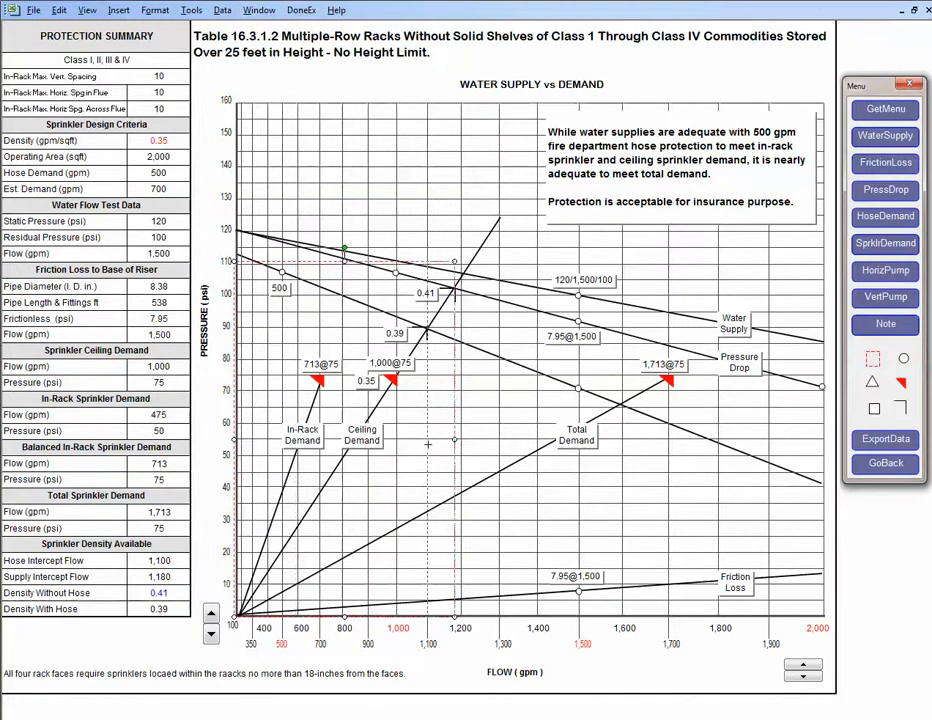
left_click_drag(428, 445, 430, 450)
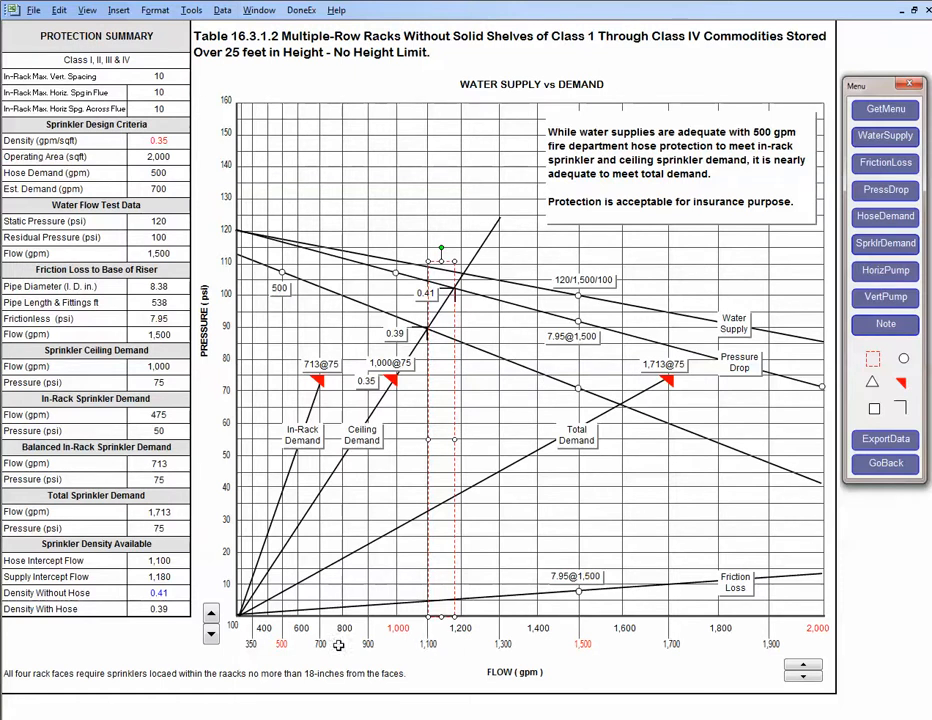
Step: Check the hose and supply intercept flow cells against the dashed guide rectangle, and delete the rectangle
left_click(152, 560)
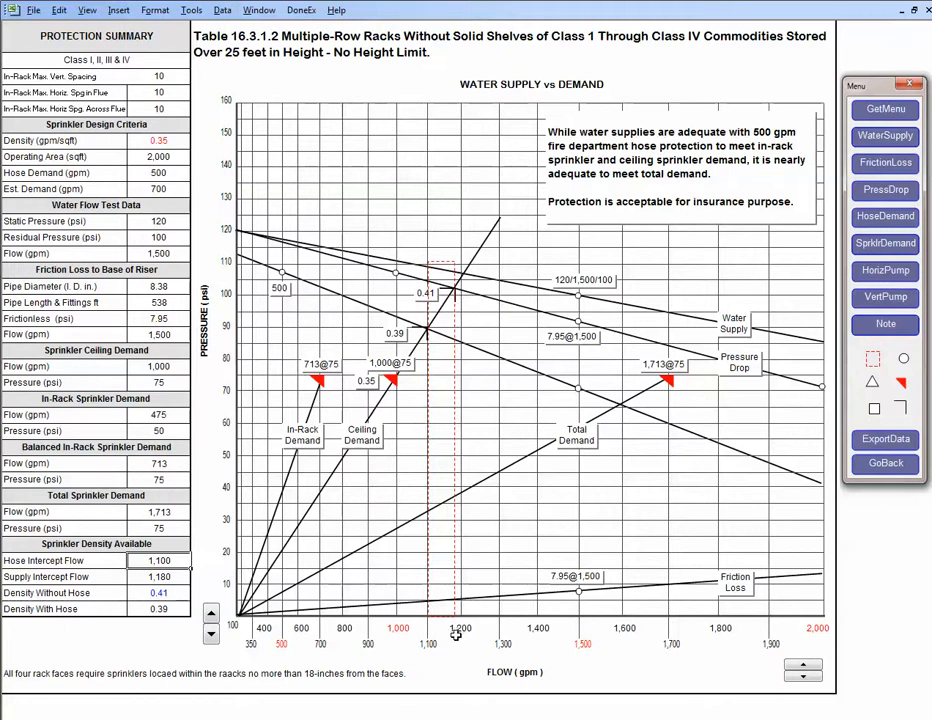
left_click(157, 578)
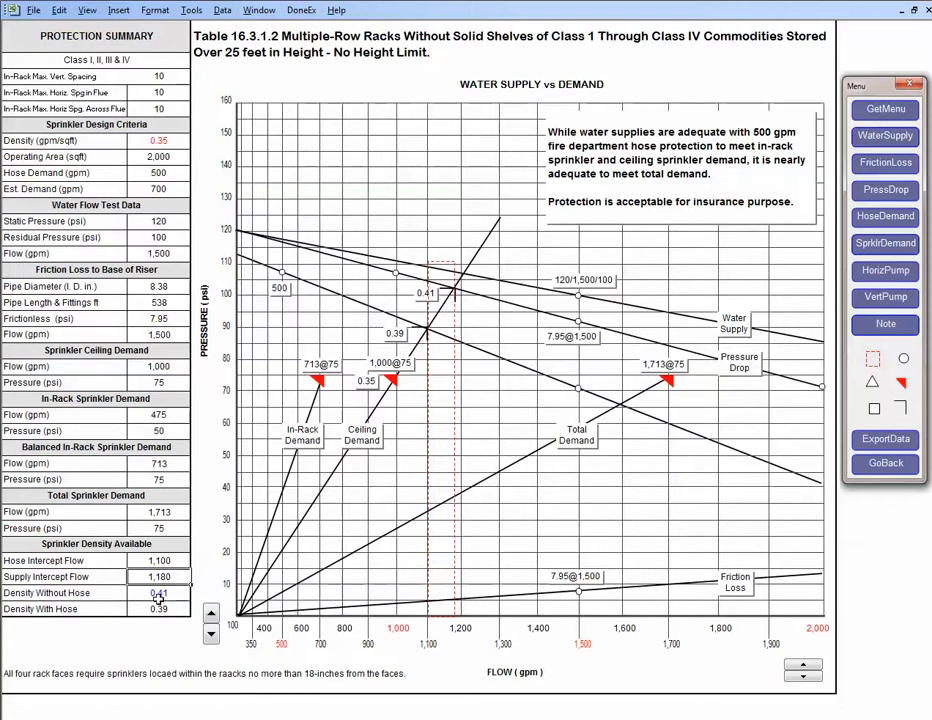
left_click(448, 264)
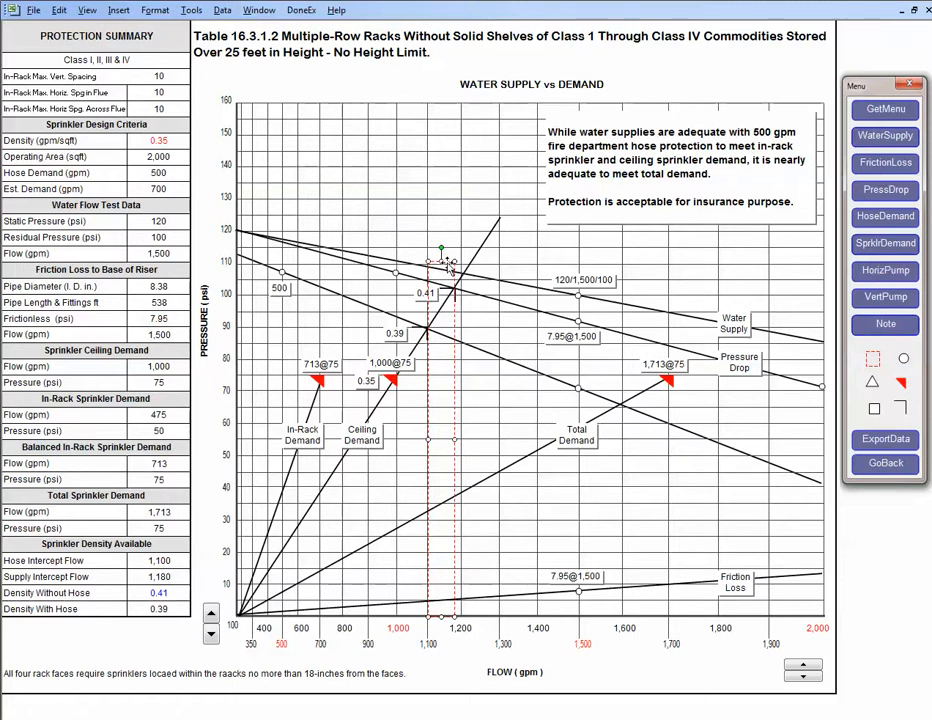
key("Delete")
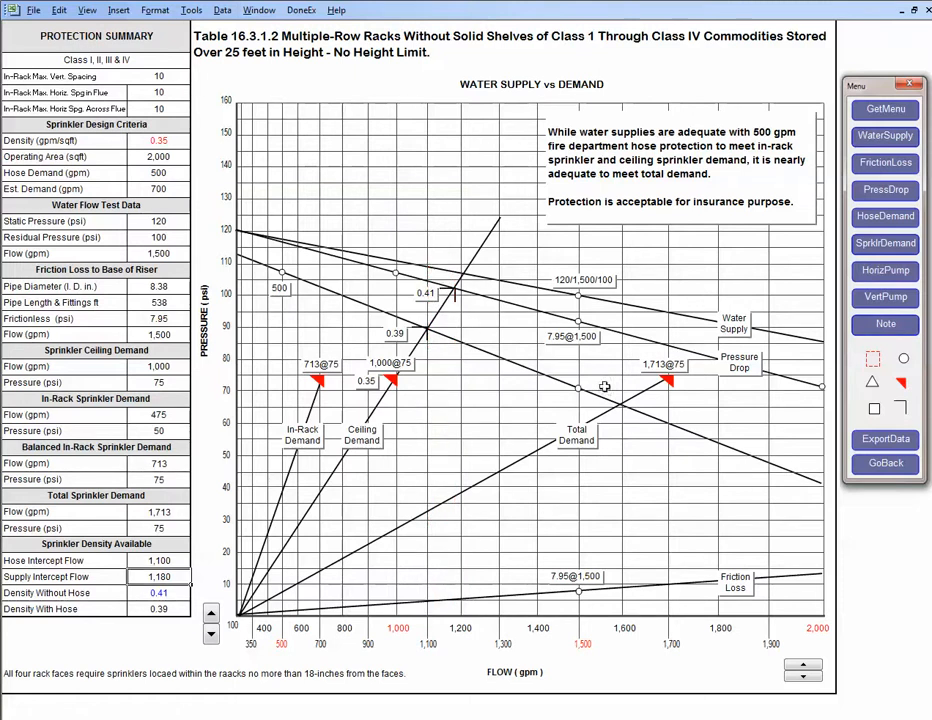
Step: Return to the linear graph and compare the Log 1.85 and linear density plots, leaving the Log 1.85 density plotted
left_click(884, 465)
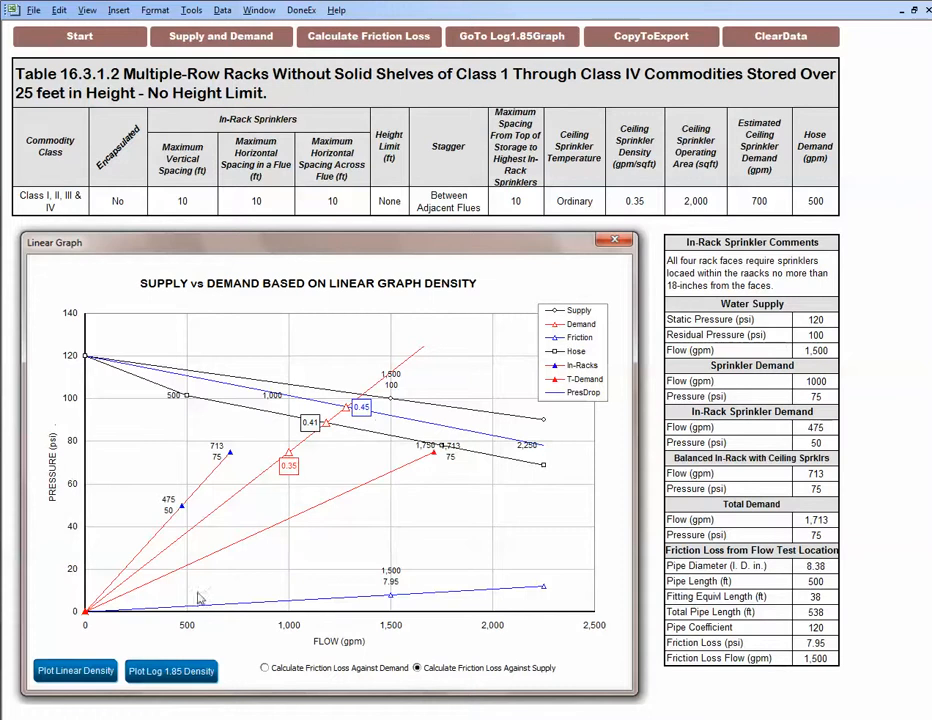
left_click(167, 671)
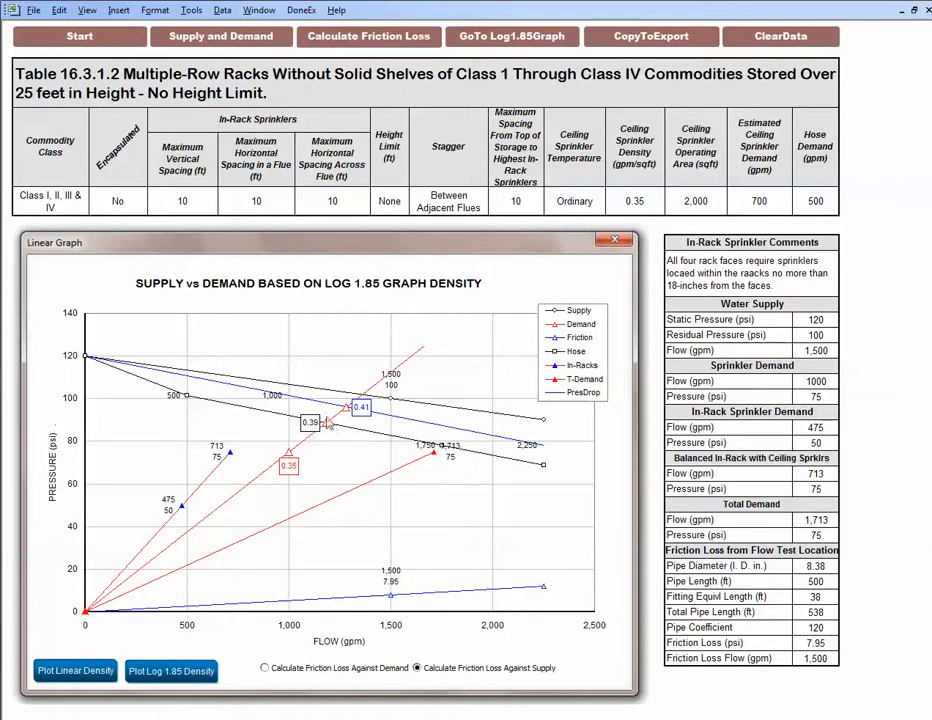
left_click(77, 676)
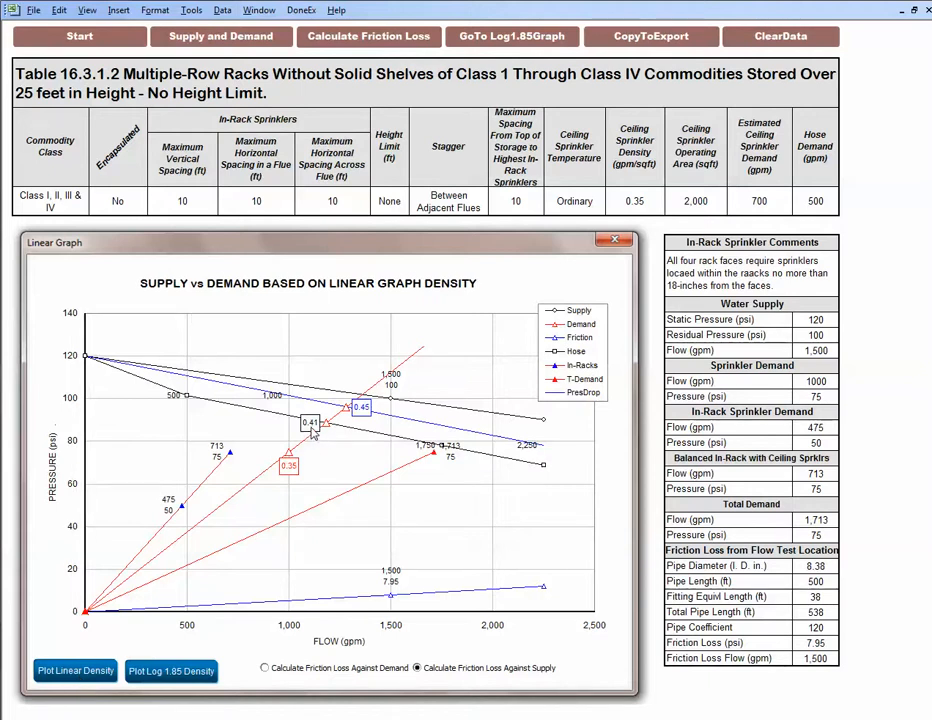
left_click(184, 680)
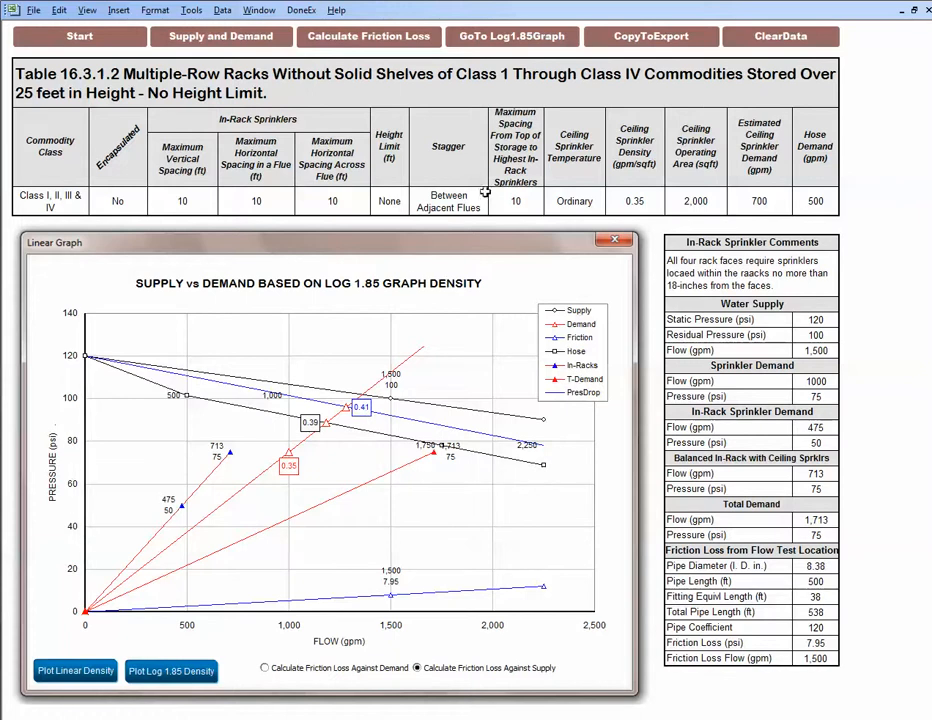
Step: Copy the main screen's data and linear graph using Copy to Export
left_click(650, 37)
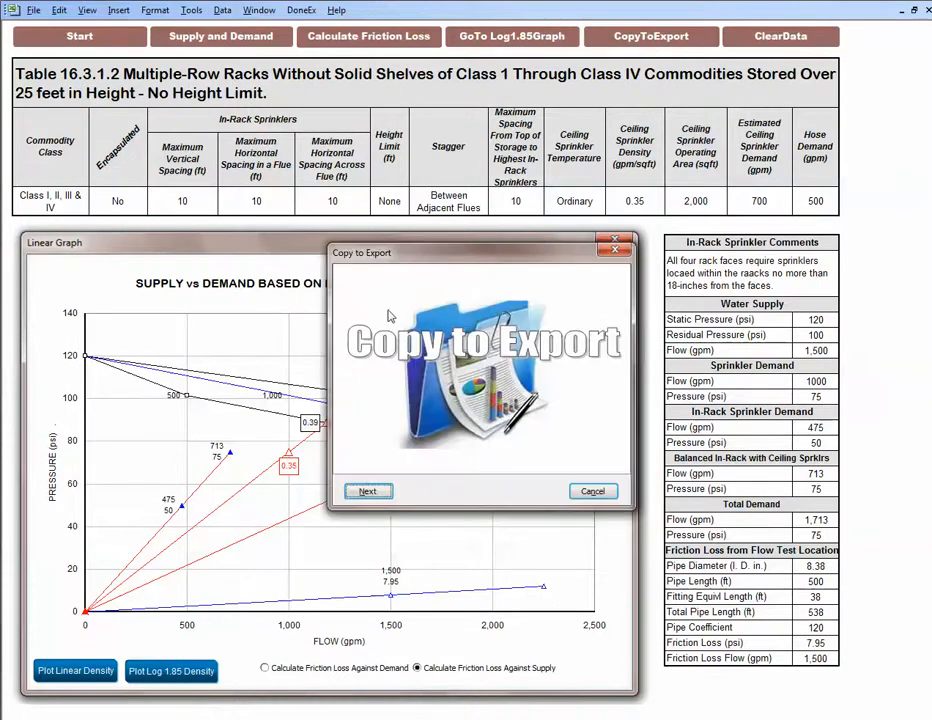
left_click_drag(395, 250, 311, 222)
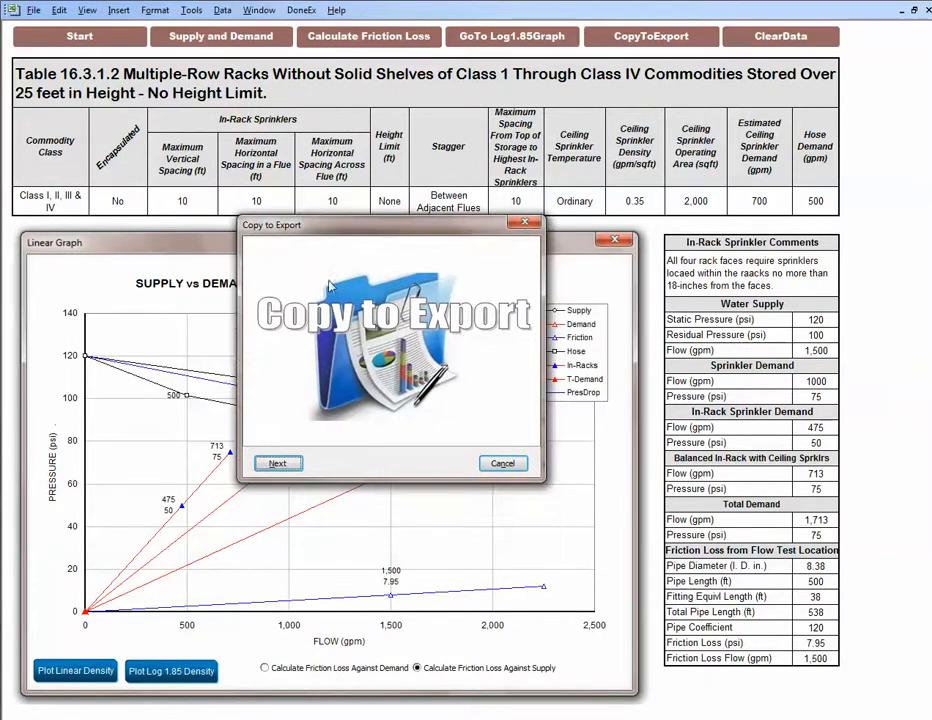
left_click(276, 465)
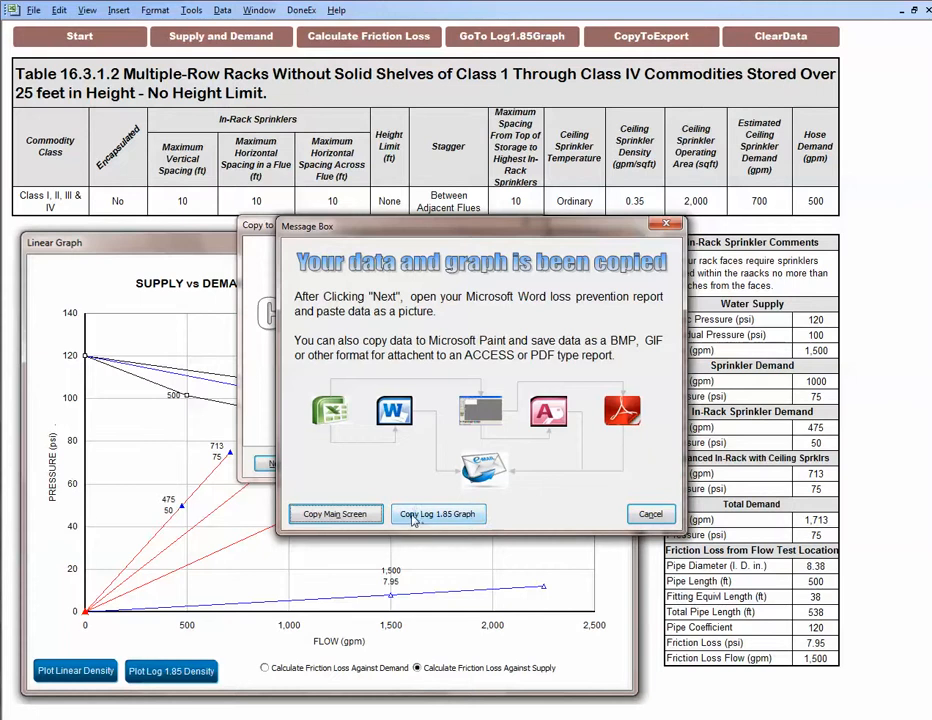
left_click(336, 516)
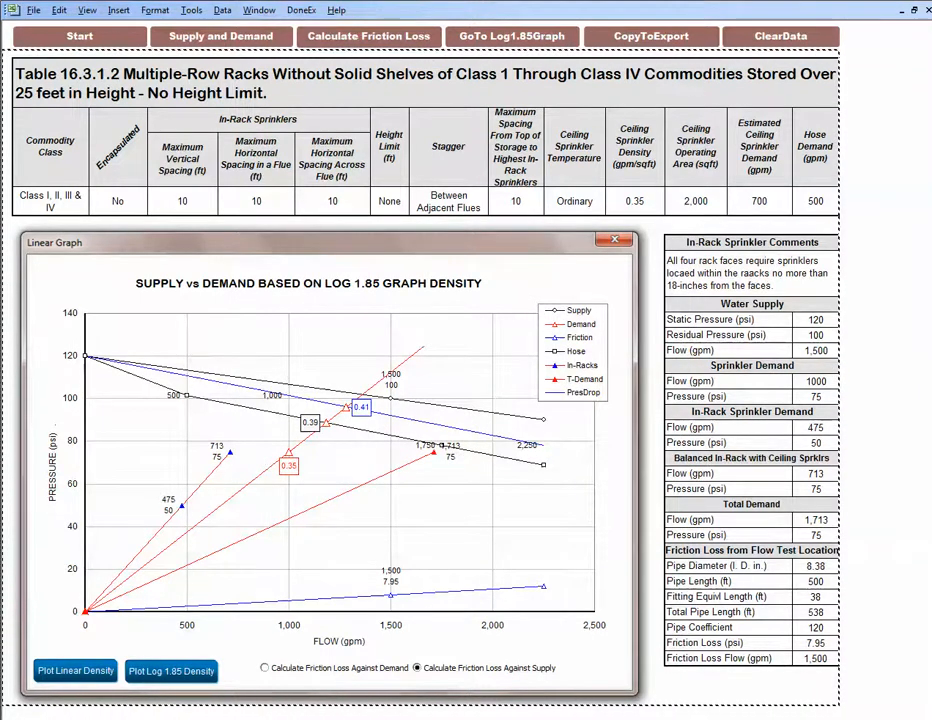
Step: Open Microsoft Word, paste the copied main screen as Picture (Enhanced Metafile), and start a new line below it
left_click(20, 718)
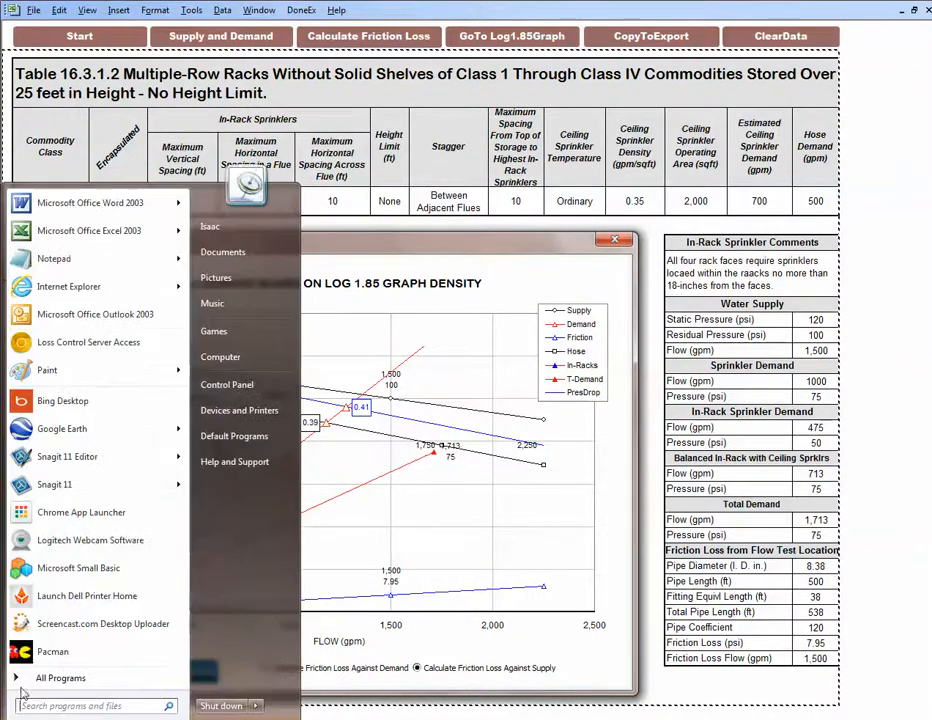
left_click(49, 205)
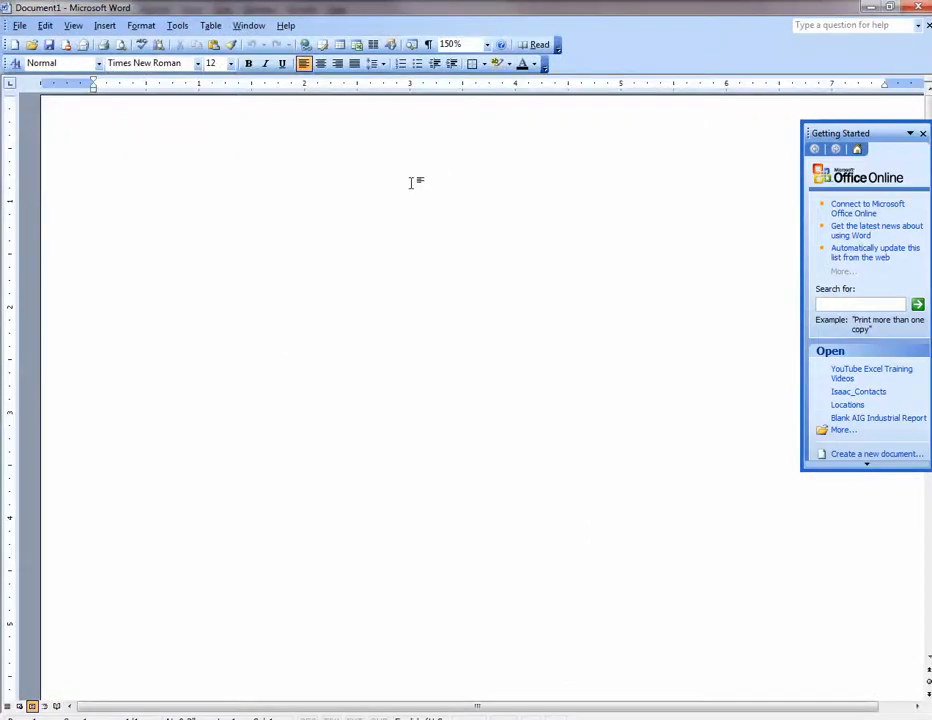
left_click(46, 27)
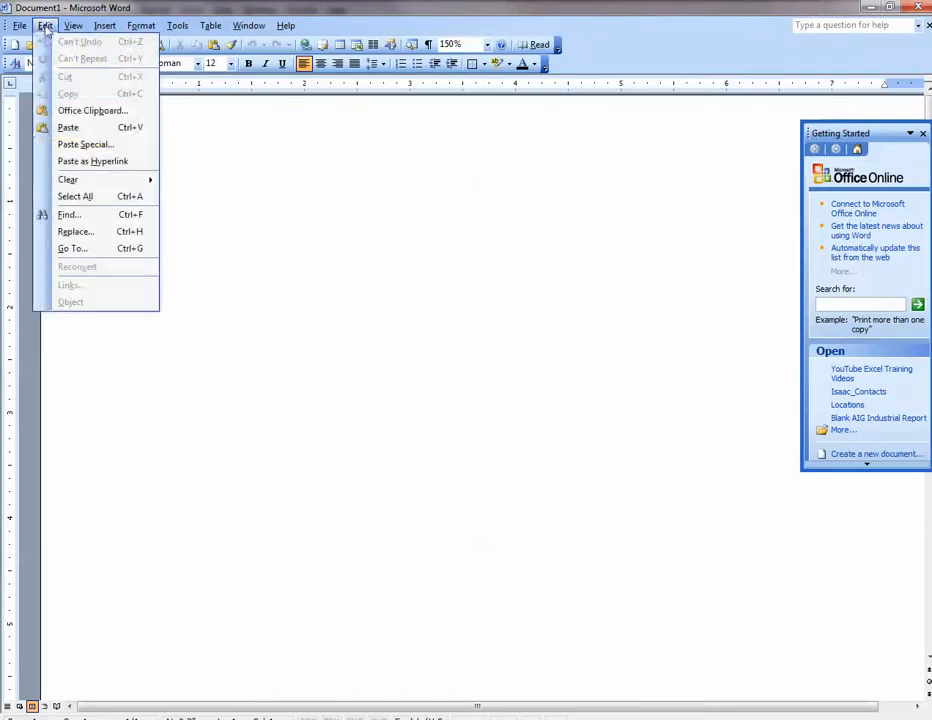
left_click(75, 146)
left_click(426, 364)
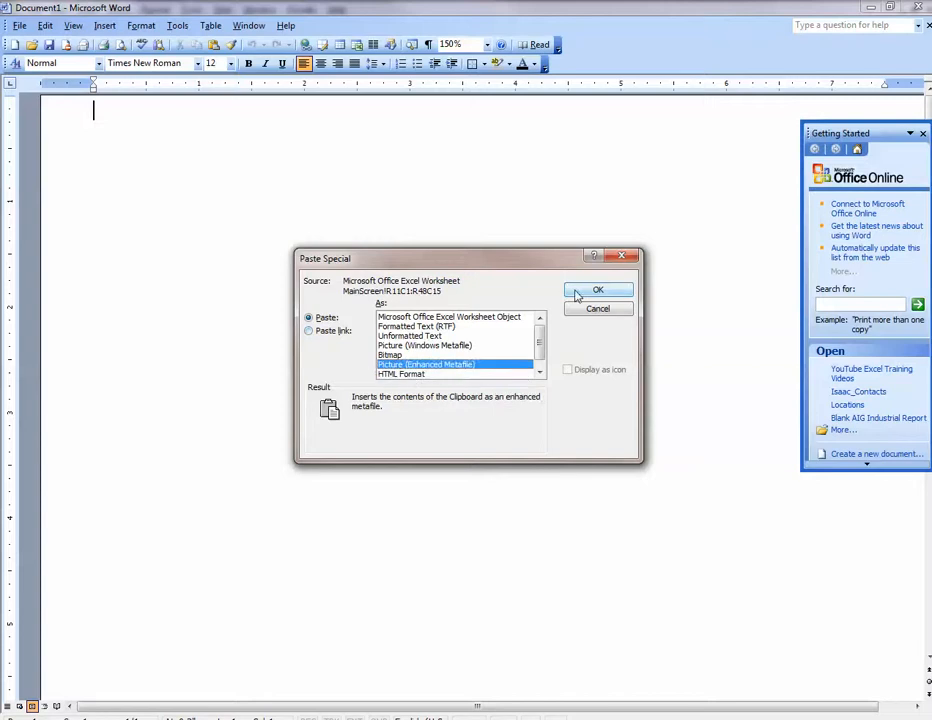
left_click(598, 292)
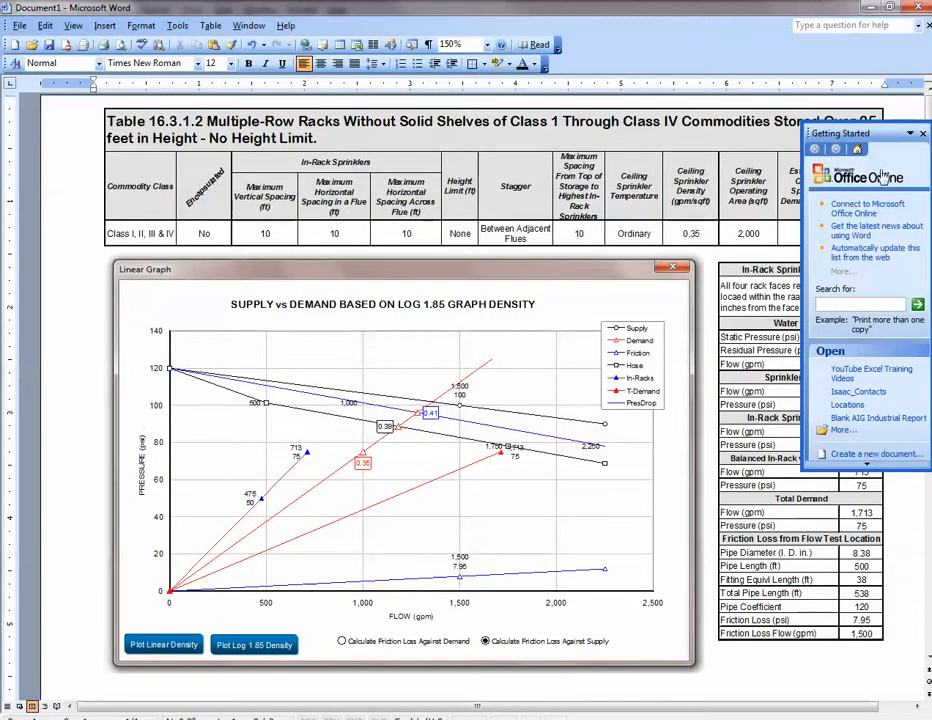
left_click(922, 135)
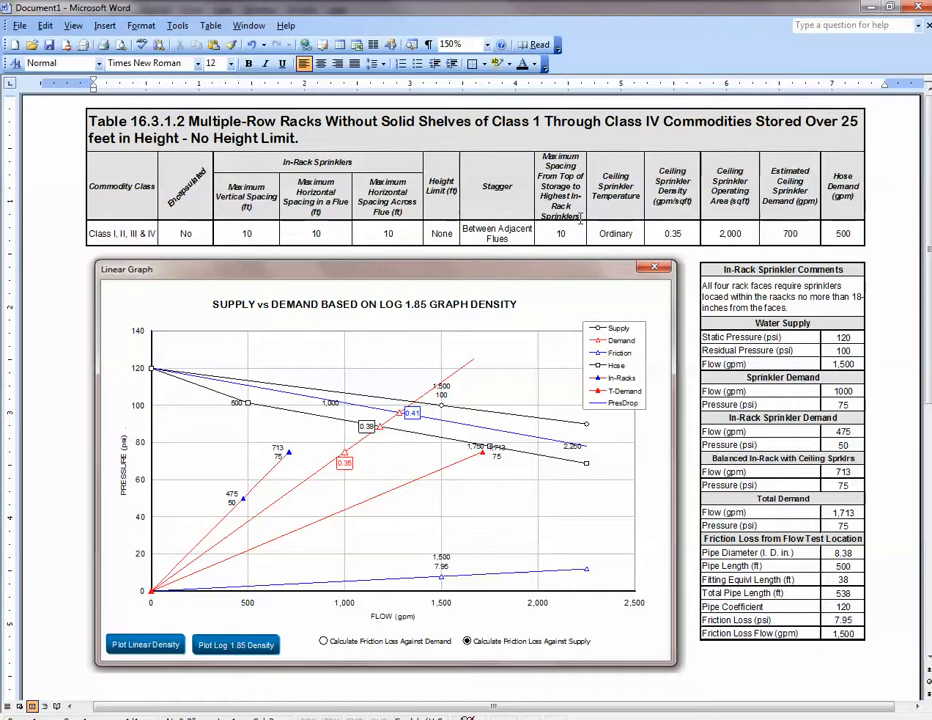
key("Return")
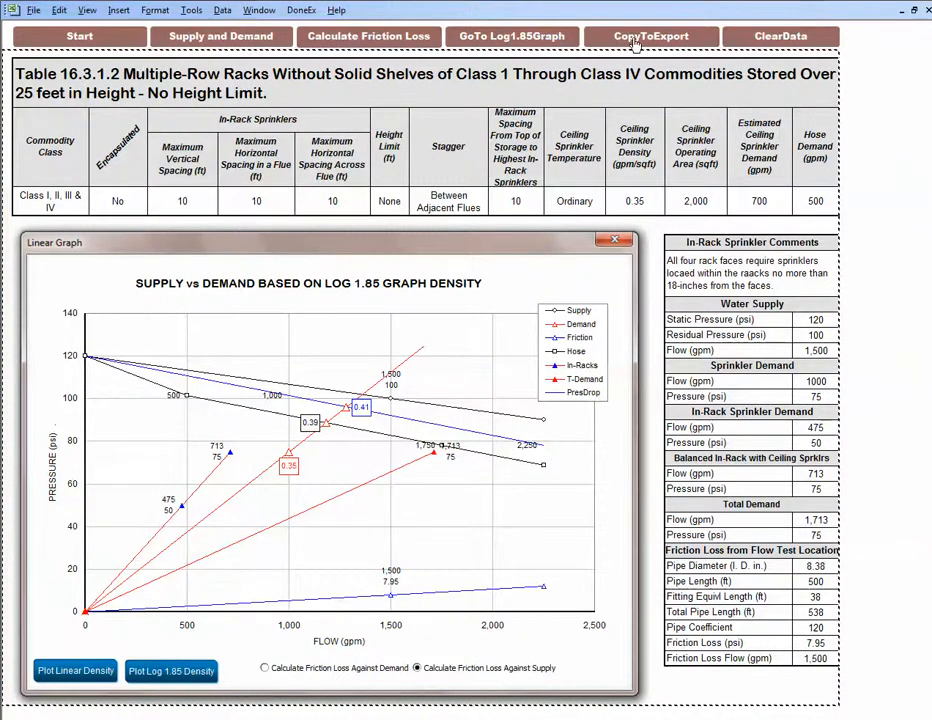
Step: Copy the Log 1.85 graph from the Excel workbook using Copy to Export
left_click(634, 42)
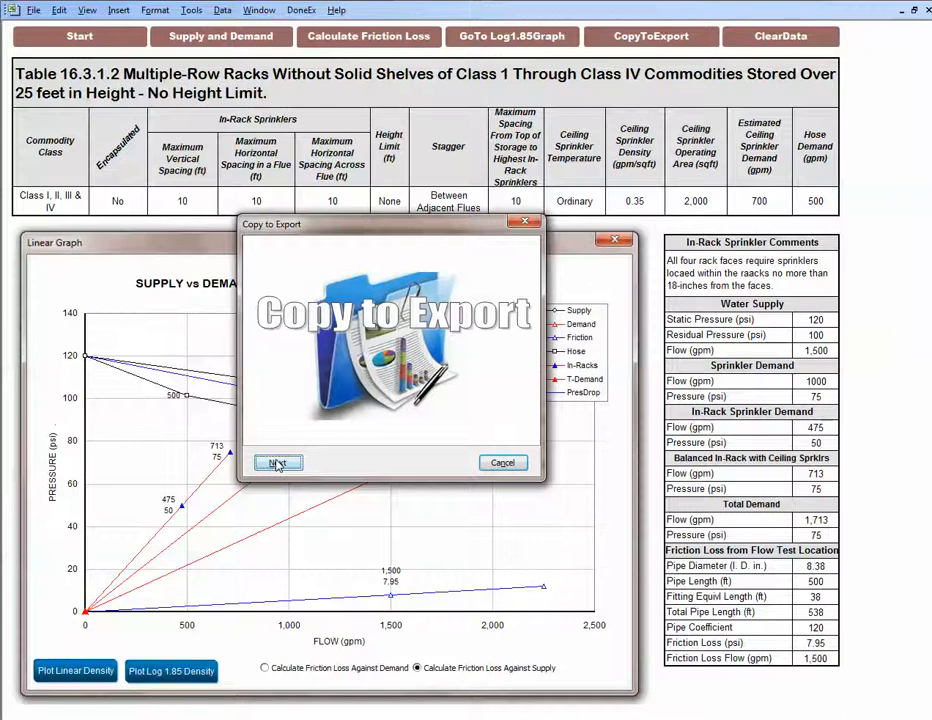
left_click(277, 347)
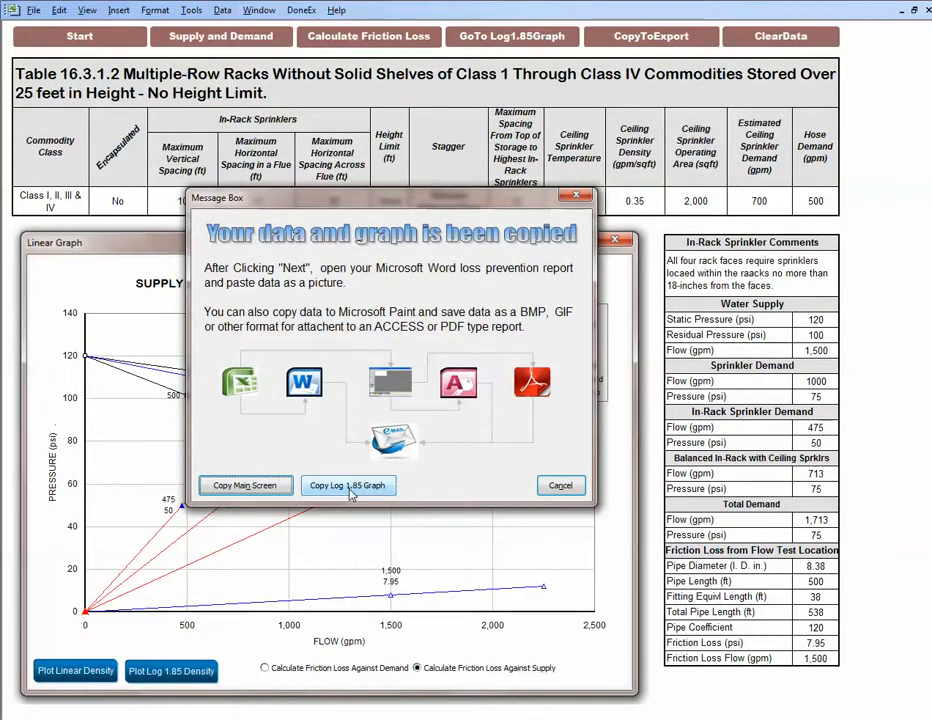
left_click(351, 494)
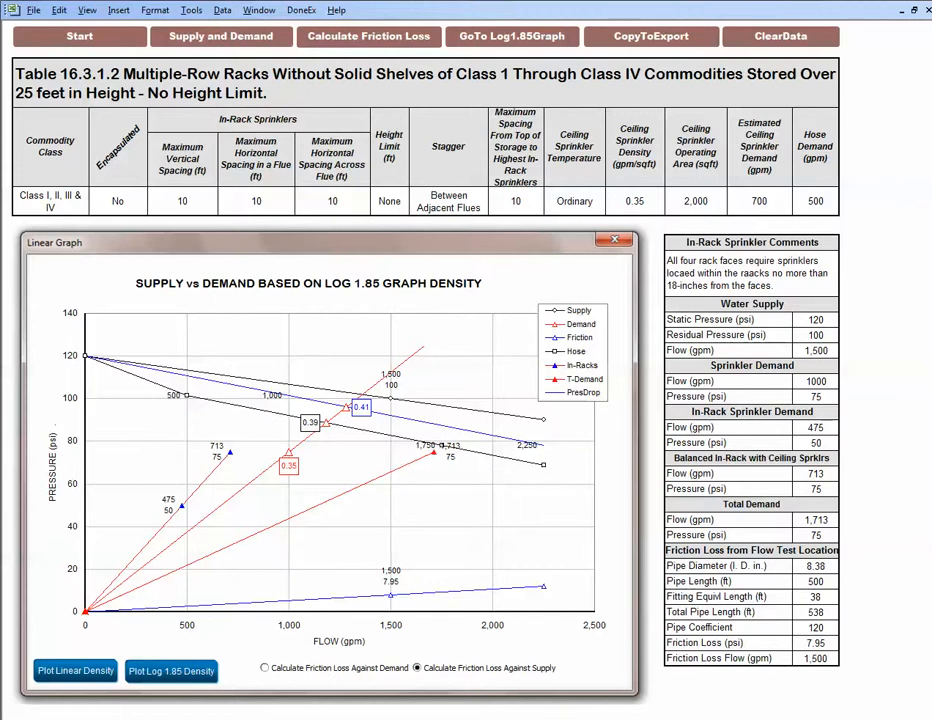
Step: Return to the Word document, paste the Log 1.85 graph below the main screen picture as Picture (Enhanced Metafile), and review both pictures
mouse_move(597, 719)
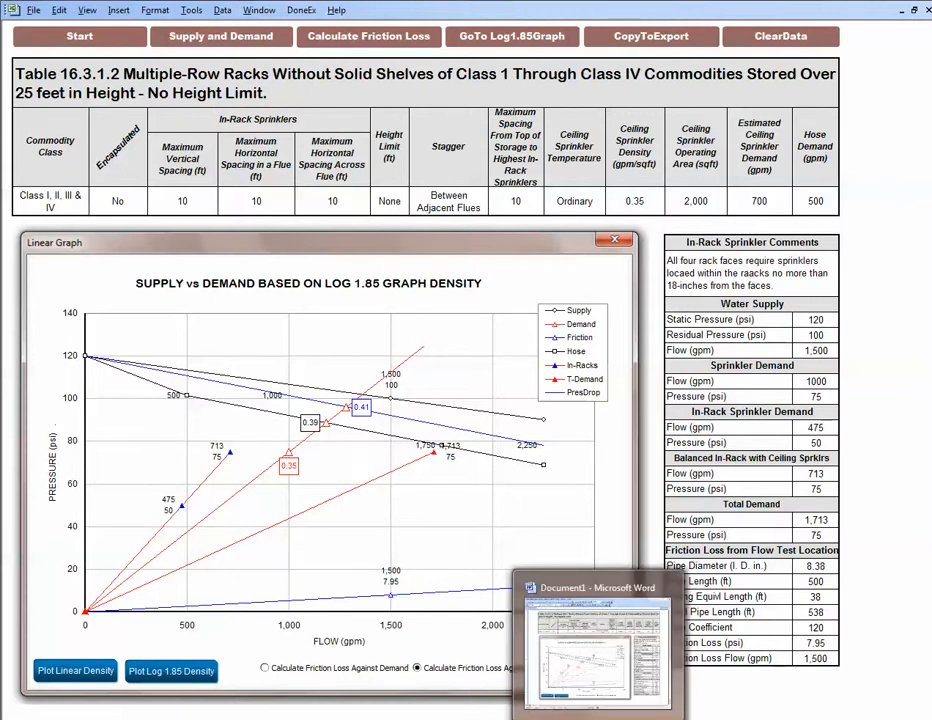
left_click(597, 650)
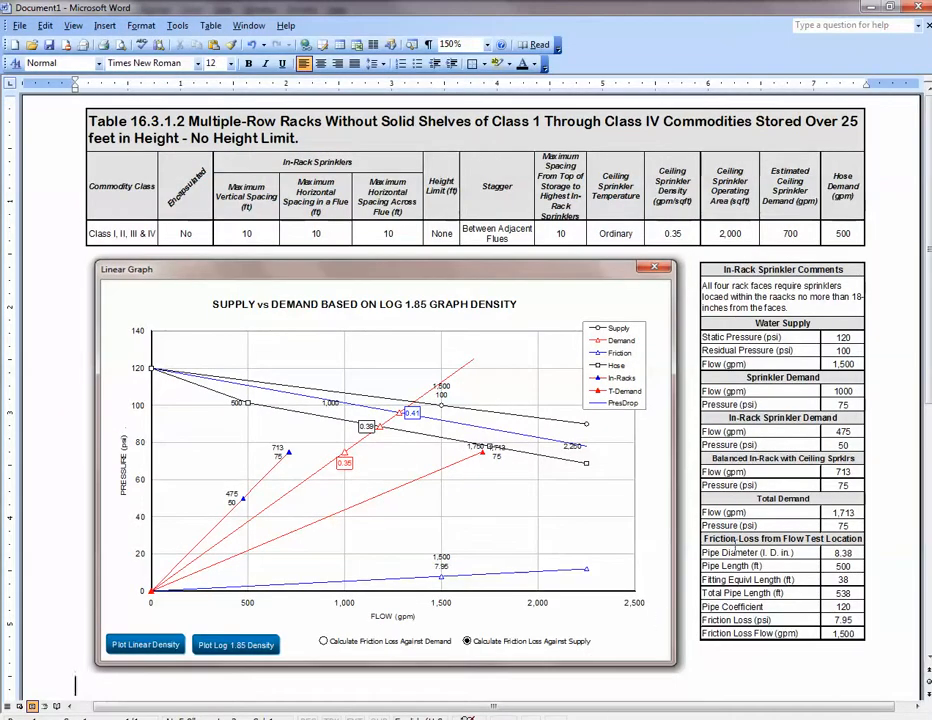
scroll(735, 540, "down", 2)
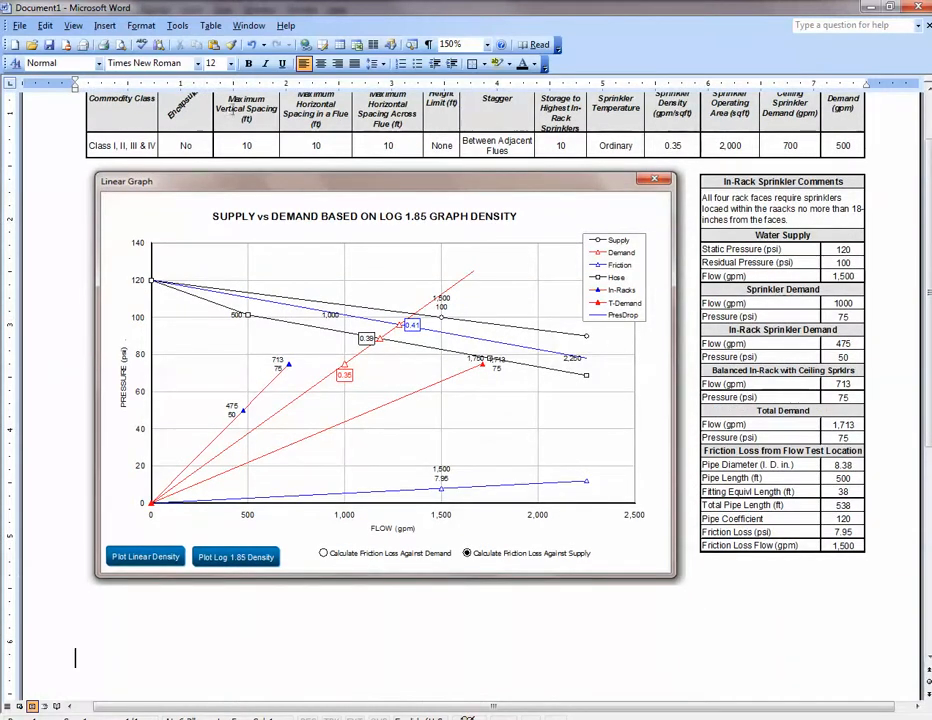
left_click(45, 25)
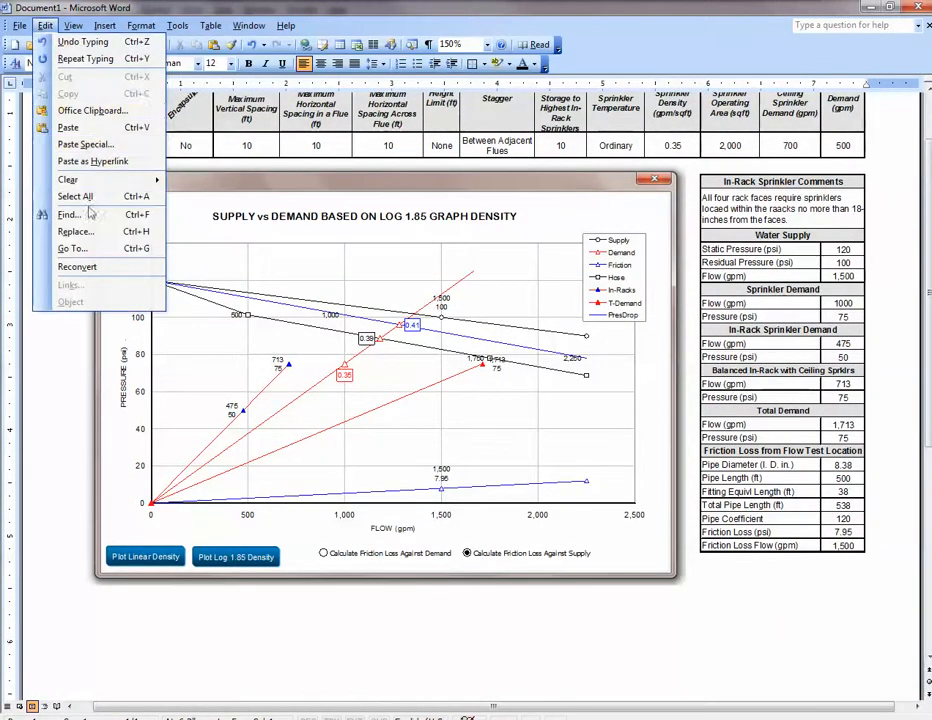
left_click(90, 145)
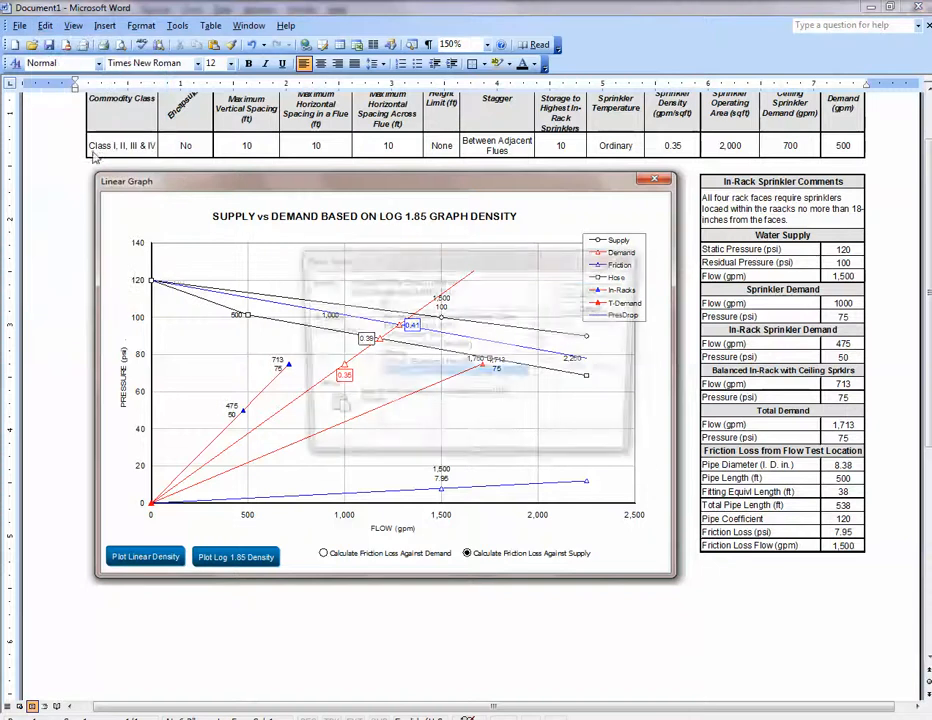
left_click(407, 366)
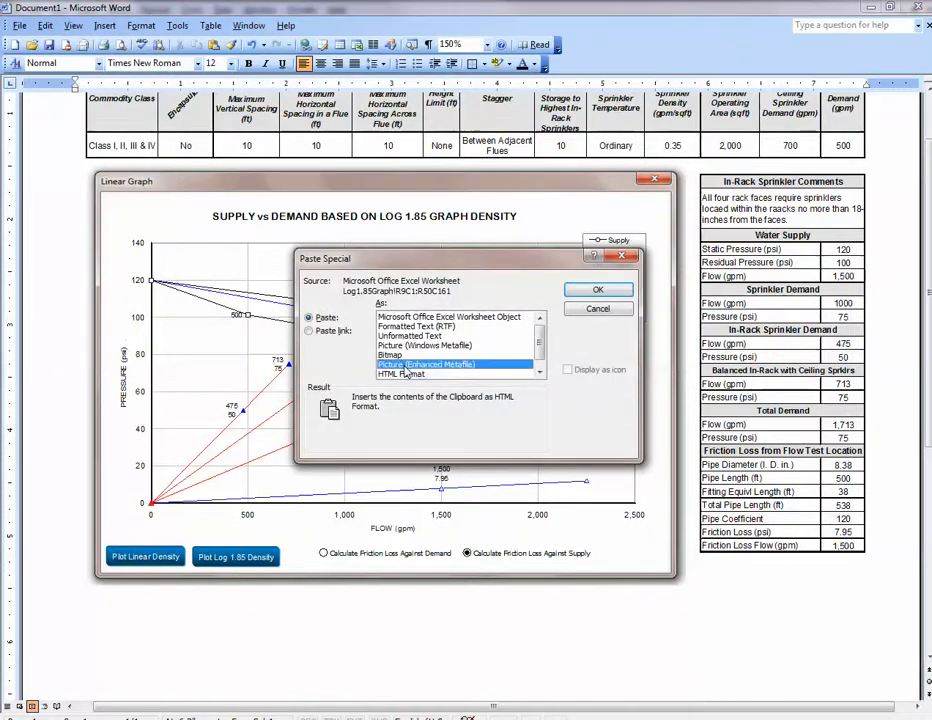
left_click(597, 290)
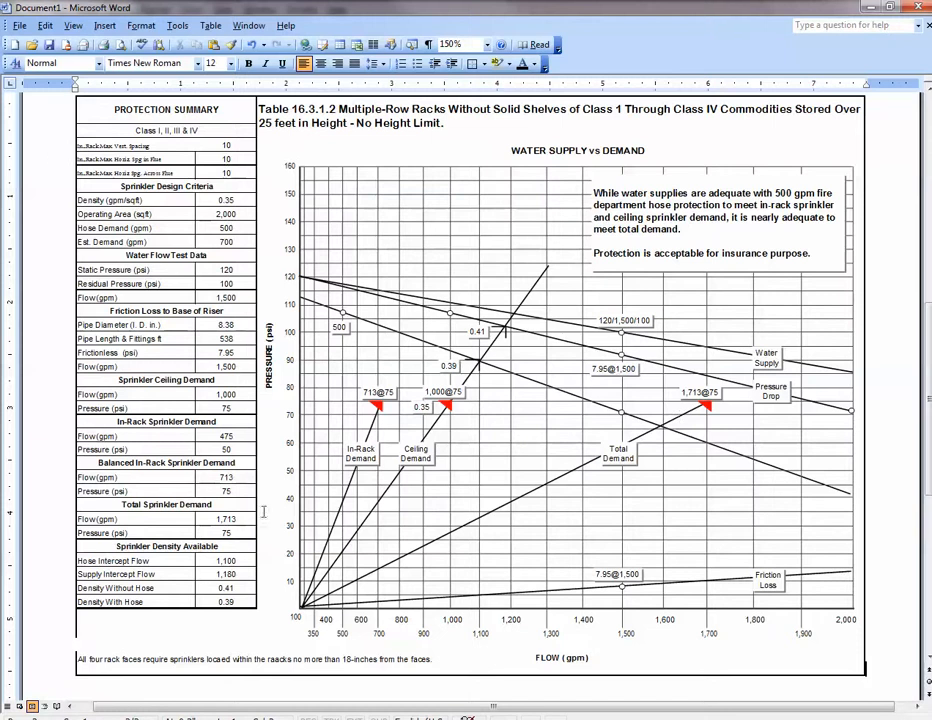
scroll(601, 385, "up", 3)
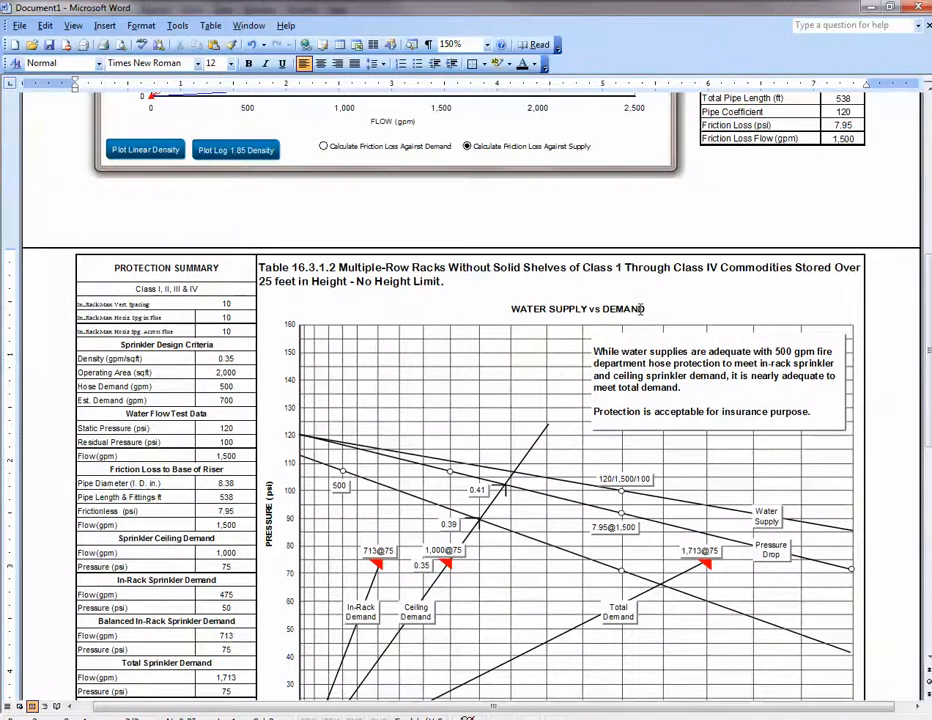
scroll(641, 311, "up", 5)
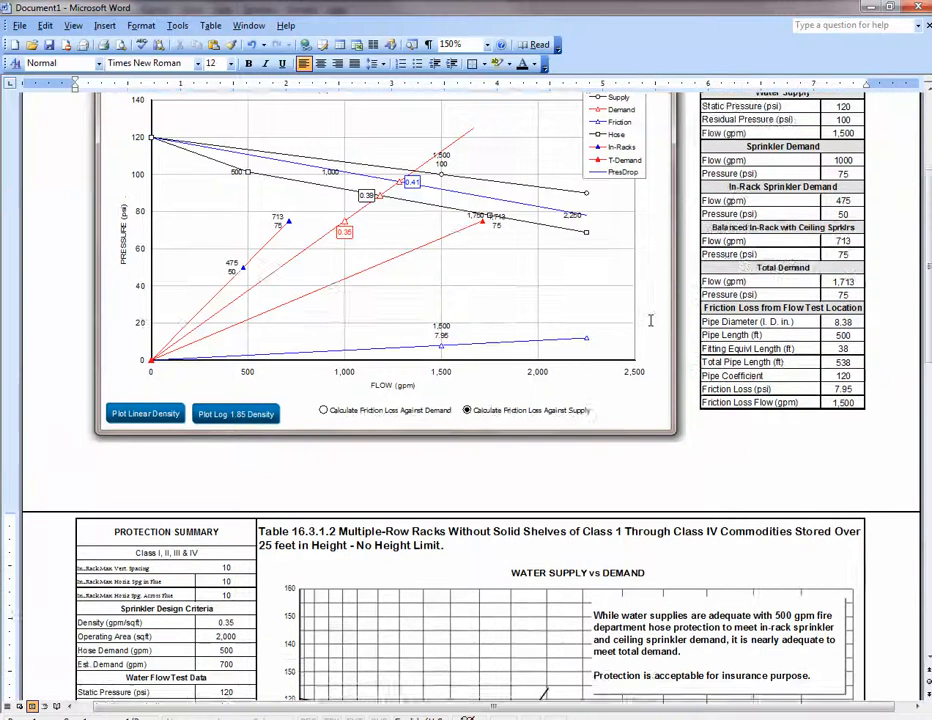
scroll(659, 347, "down", 2)
scroll(659, 347, "down", 4)
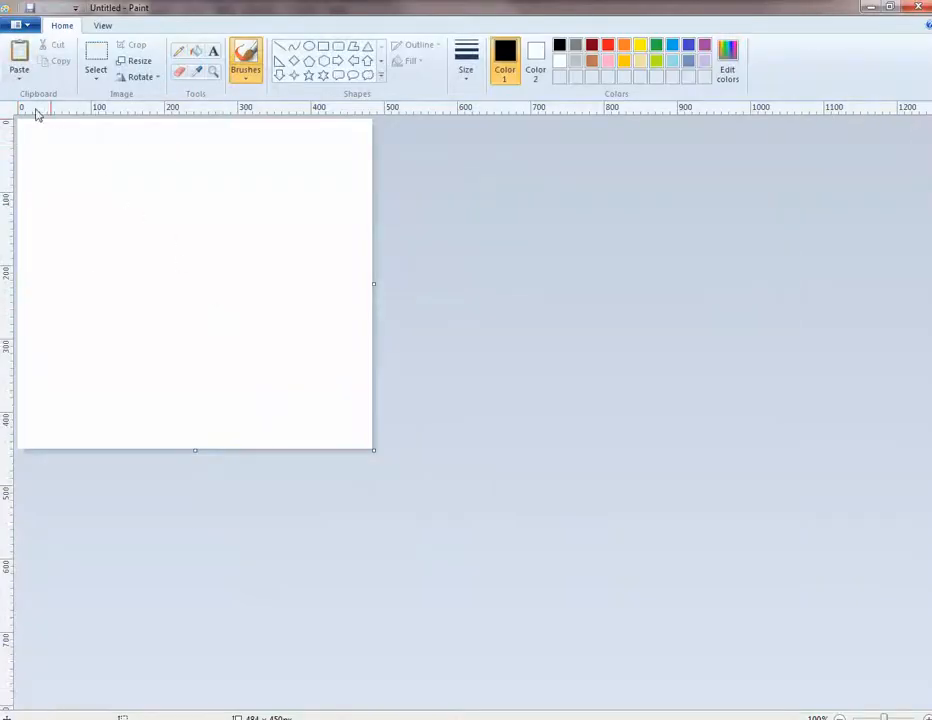
Step: Paste the copied Log 1.85 graph into a blank Paint canvas and show the whole picture at 50%
left_click(19, 60)
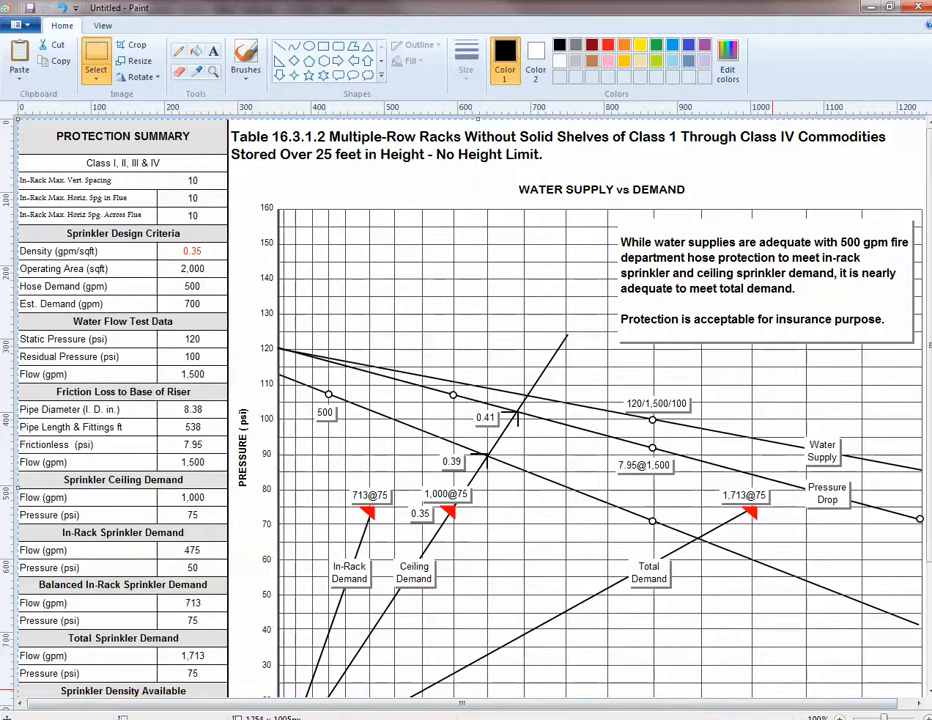
left_click(840, 717)
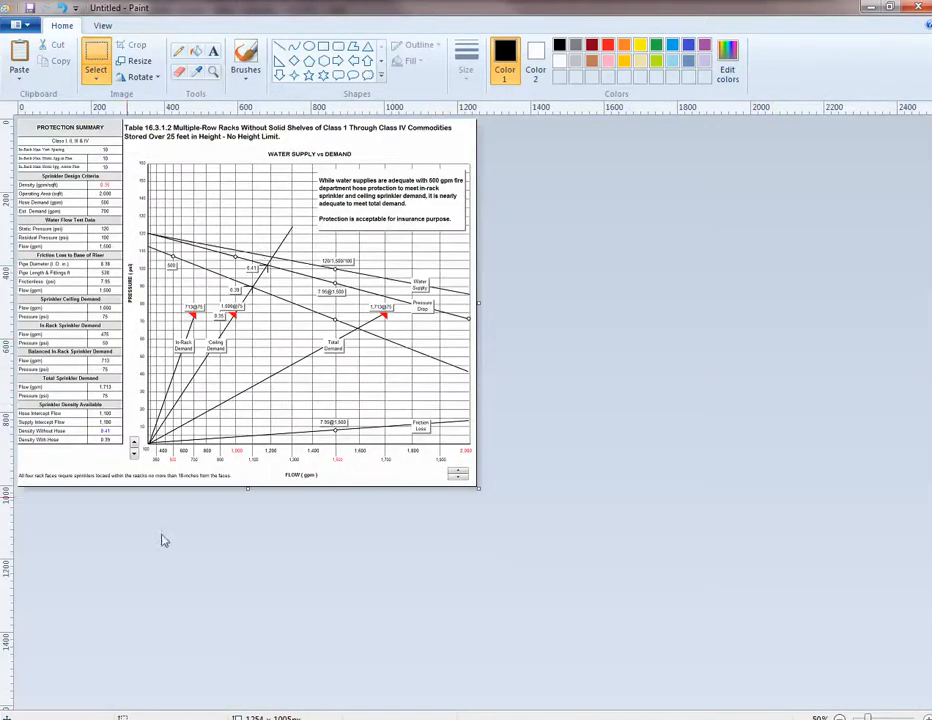
Step: Check which picture formats Paint offers for saving, and return to the Excel workbook
left_click(28, 29)
mouse_move(53, 155)
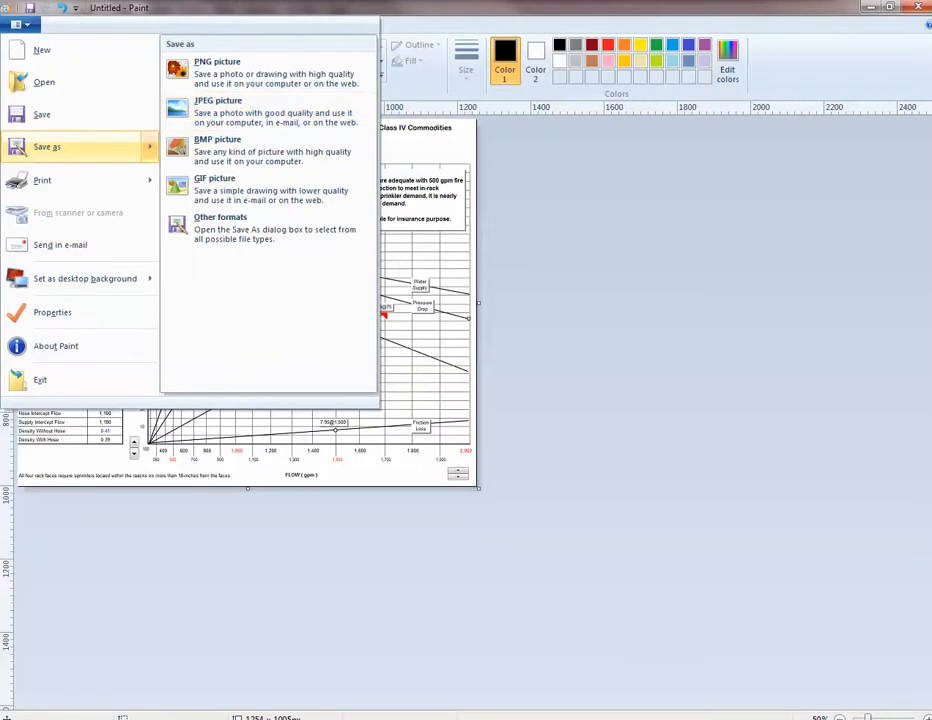
mouse_move(564, 719)
left_click(564, 645)
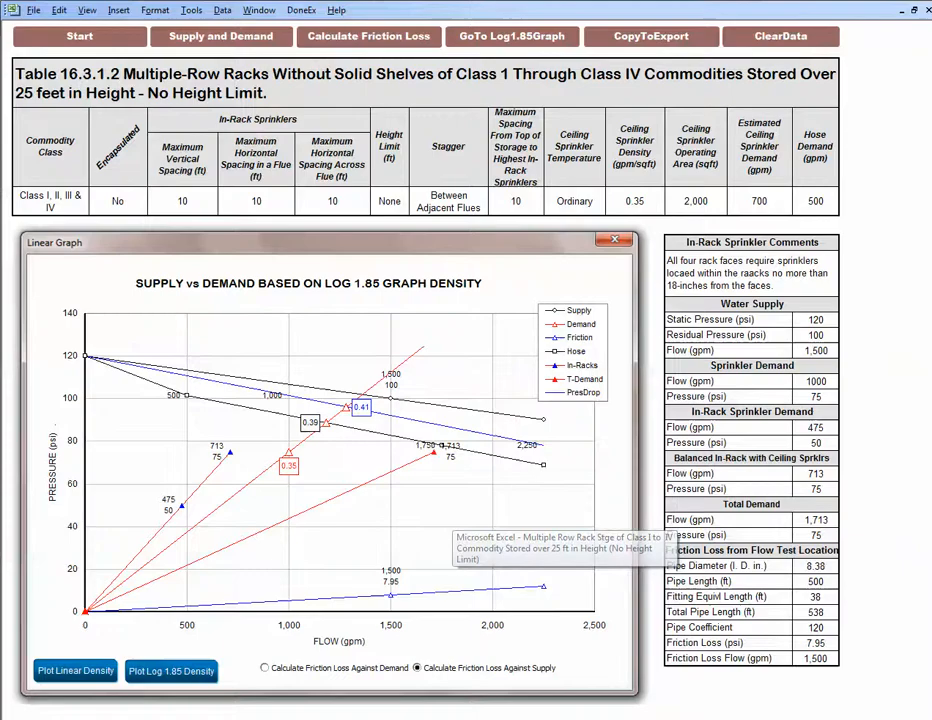